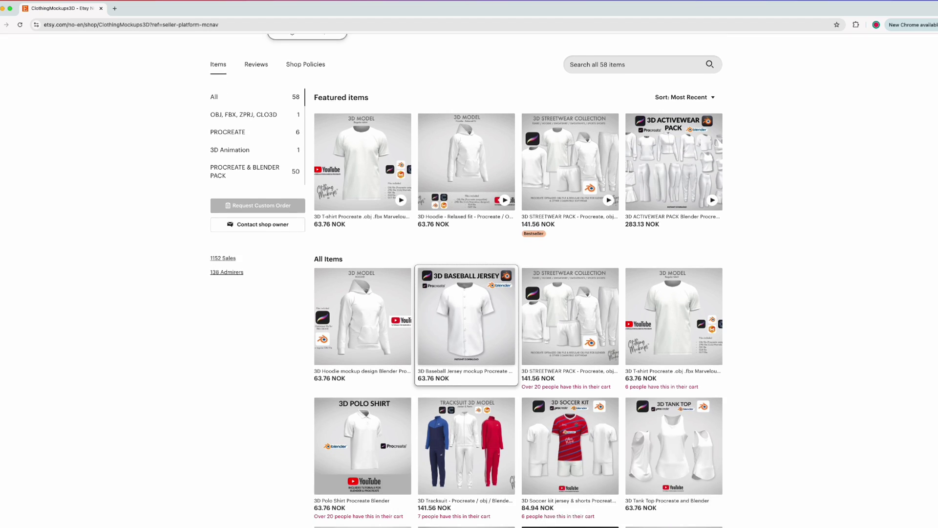
Step: Scroll down the ClothingMockups3D Etsy shop to browse its 3D clothing mockups
scroll(466, 325, "down", 8)
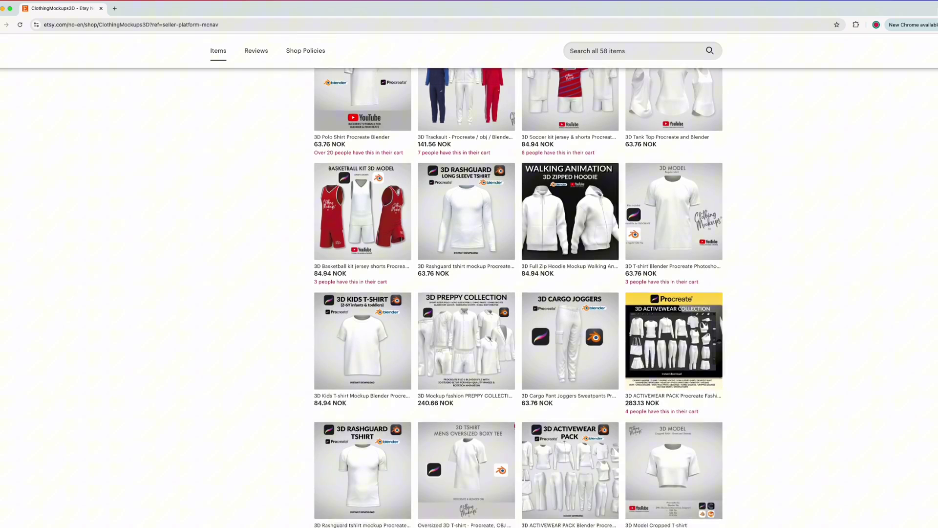
scroll(466, 326, "down", 8)
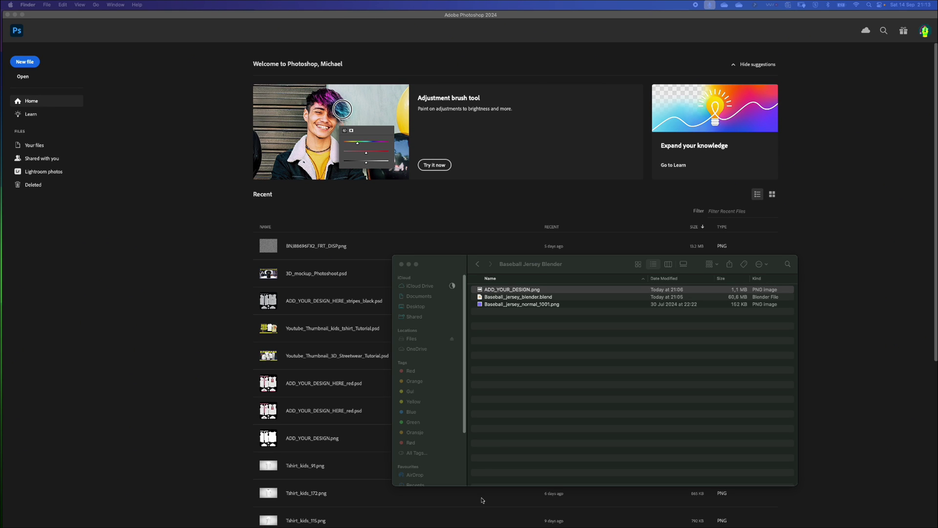
Step: Open ADD_YOUR_DESIGN.png in Photoshop and apply Lock All to Layer 1
left_click_drag(501, 292, 373, 222)
left_click_drag(409, 25, 405, 26)
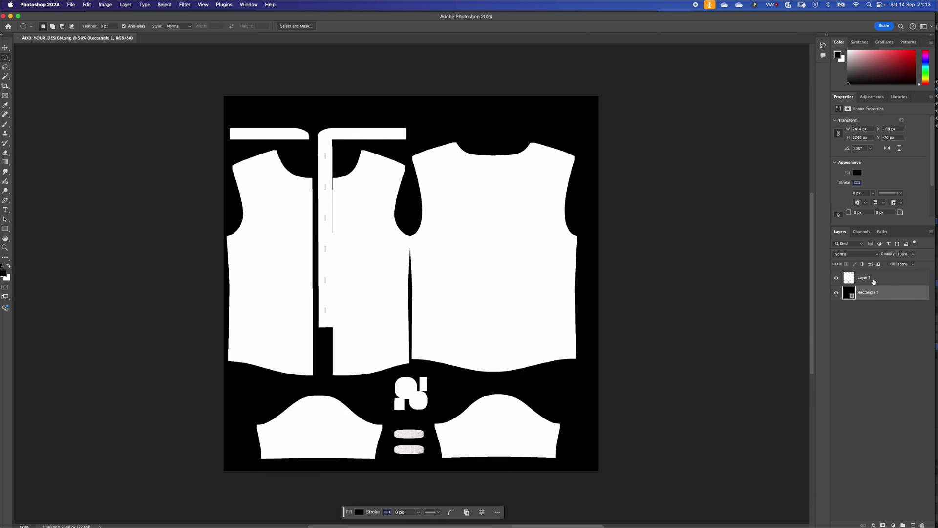
left_click(874, 278)
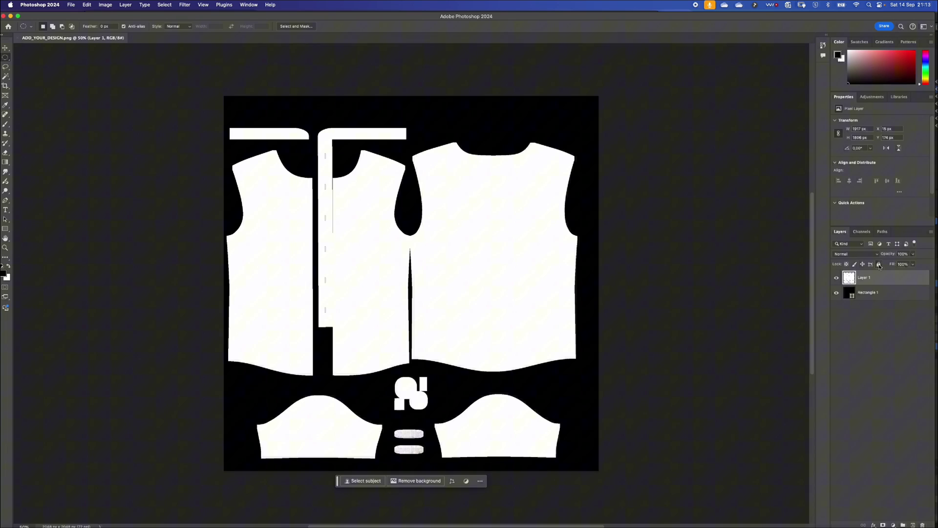
left_click(880, 265)
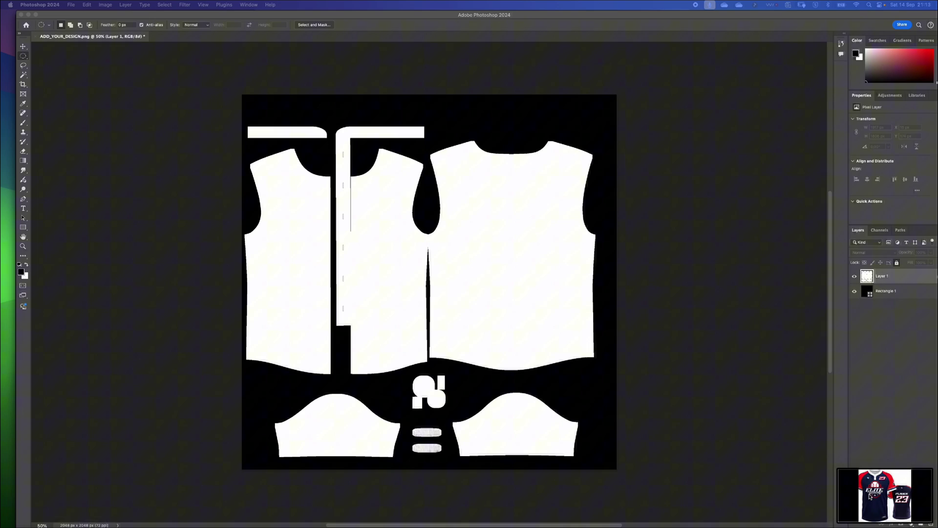
Step: Place and enlarge the reference jersey screenshot at lower right, sampling its dark navy as foreground
left_click_drag(885, 497, 508, 282)
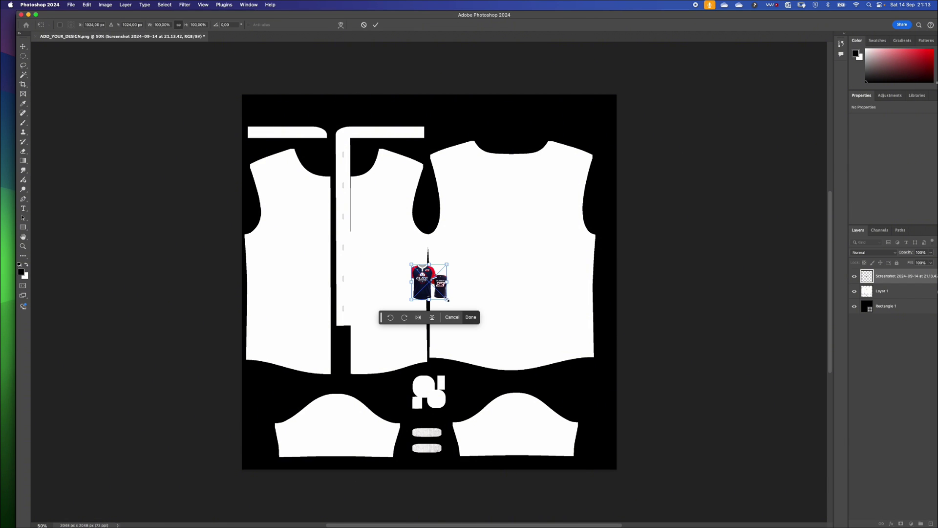
left_click_drag(447, 298, 470, 323)
key("Return")
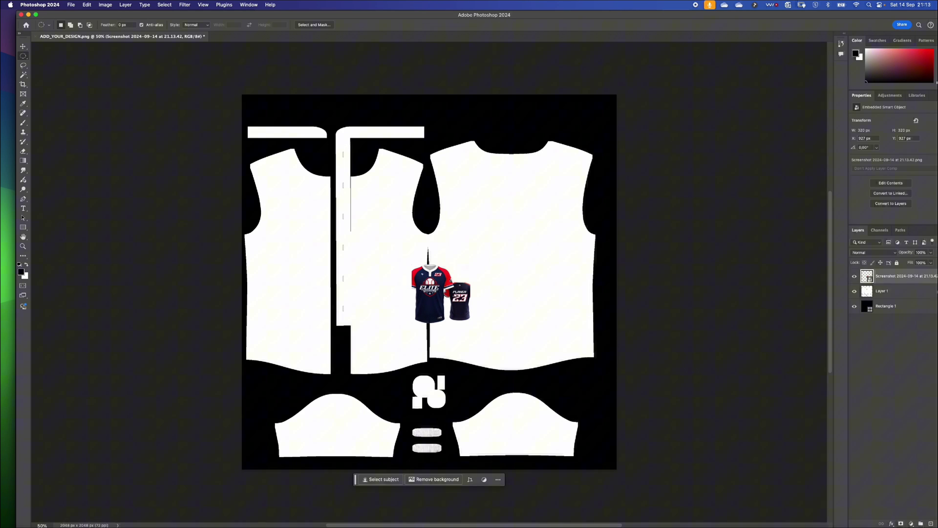
key("v")
left_click_drag(437, 306, 570, 361)
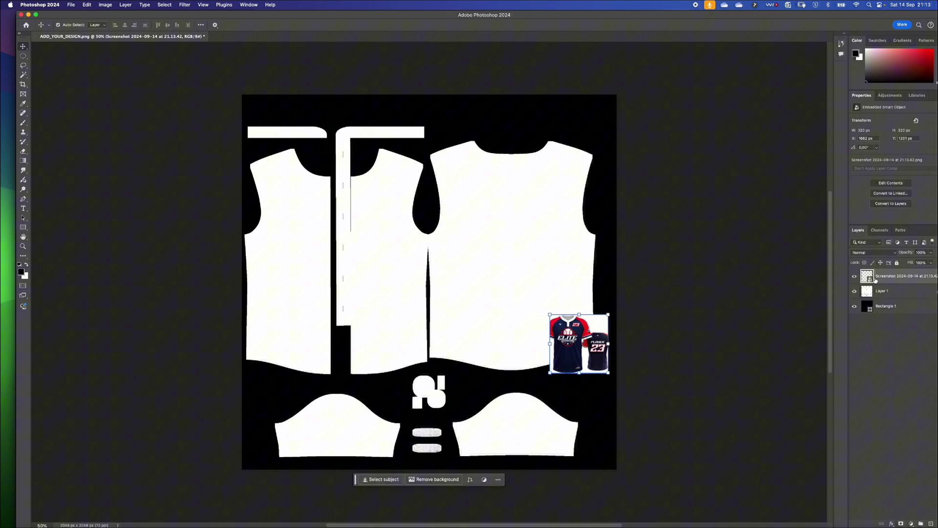
key("i")
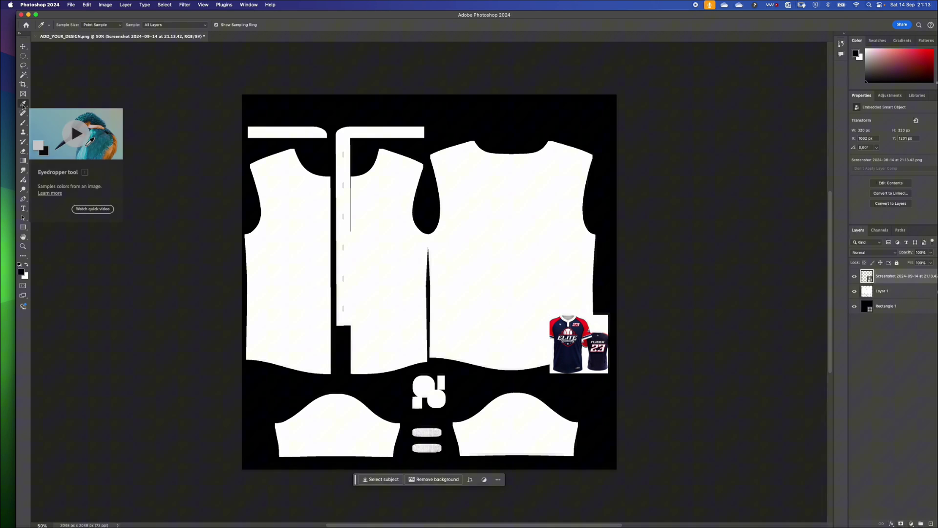
left_click(568, 353)
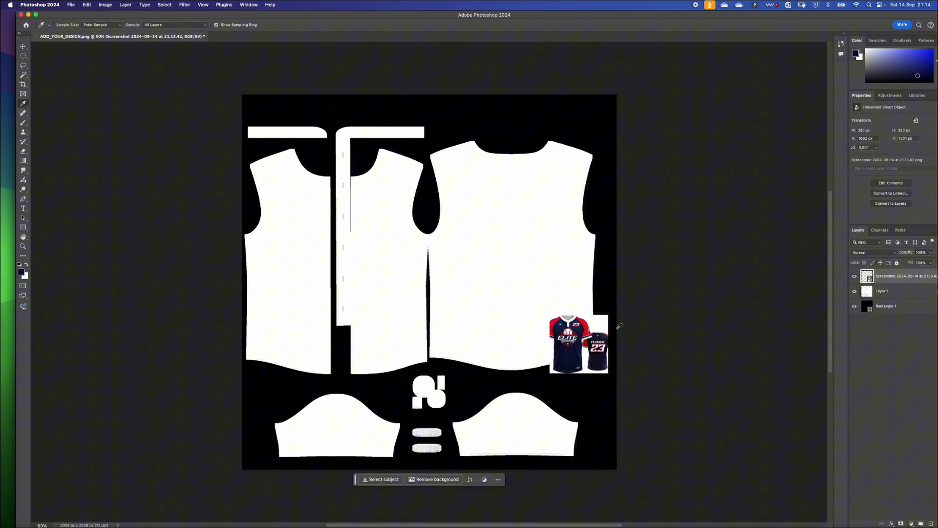
Step: Hide the screenshot and Magic Wand-select the front, back and top-left strip pieces on Layer 1
left_click(854, 278)
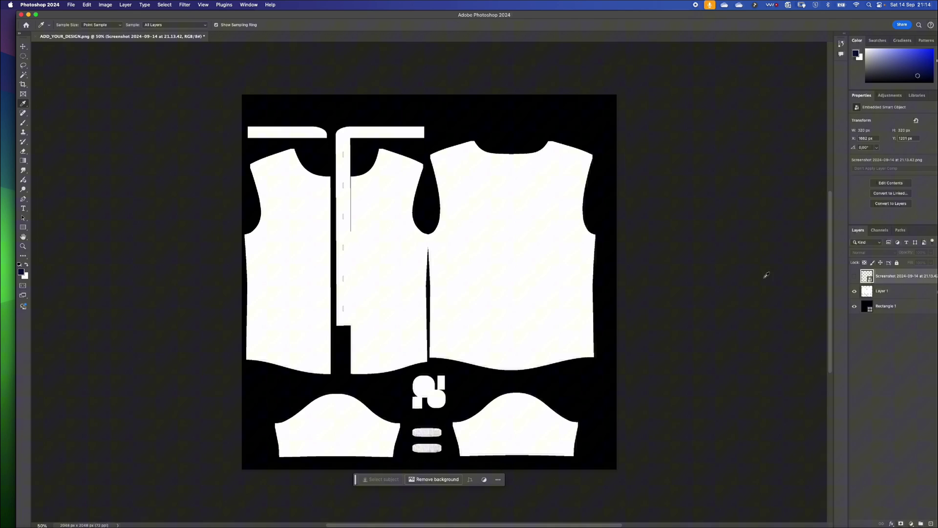
left_click(888, 293)
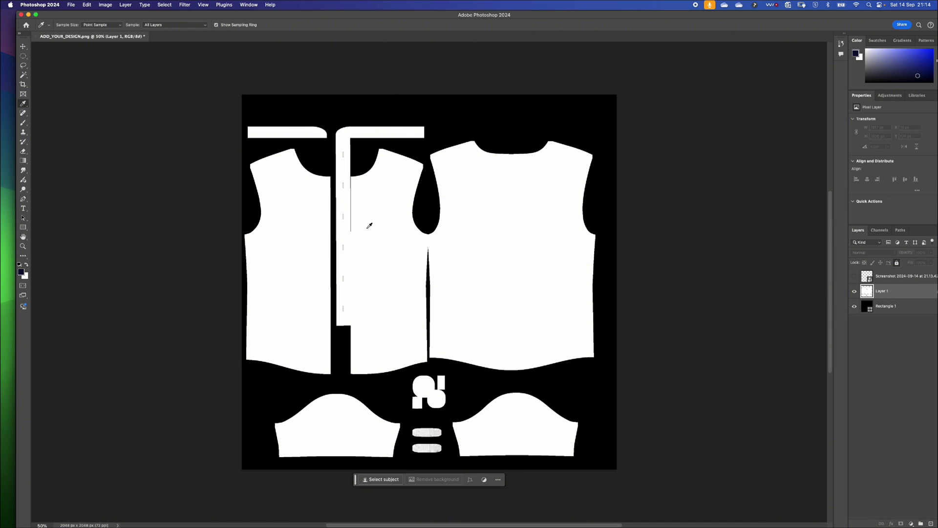
key("w")
left_click(300, 263)
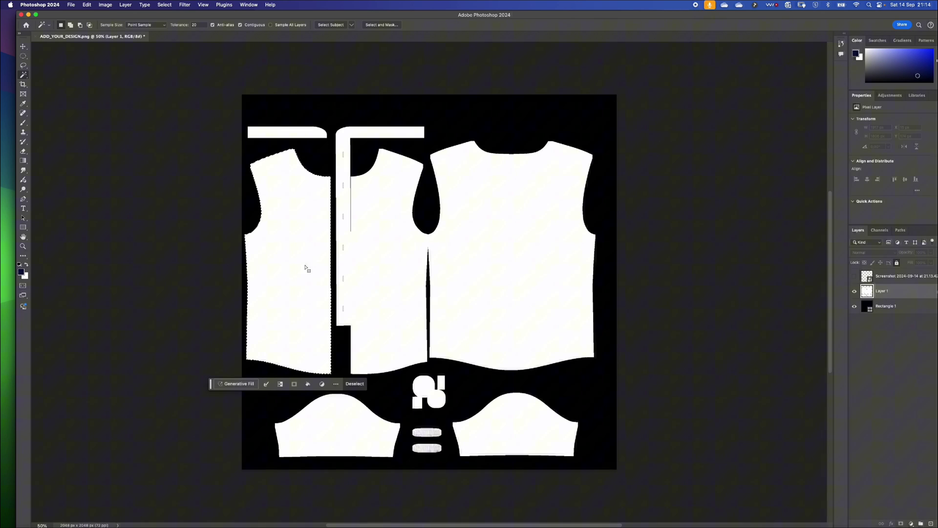
left_click(390, 274, "shift")
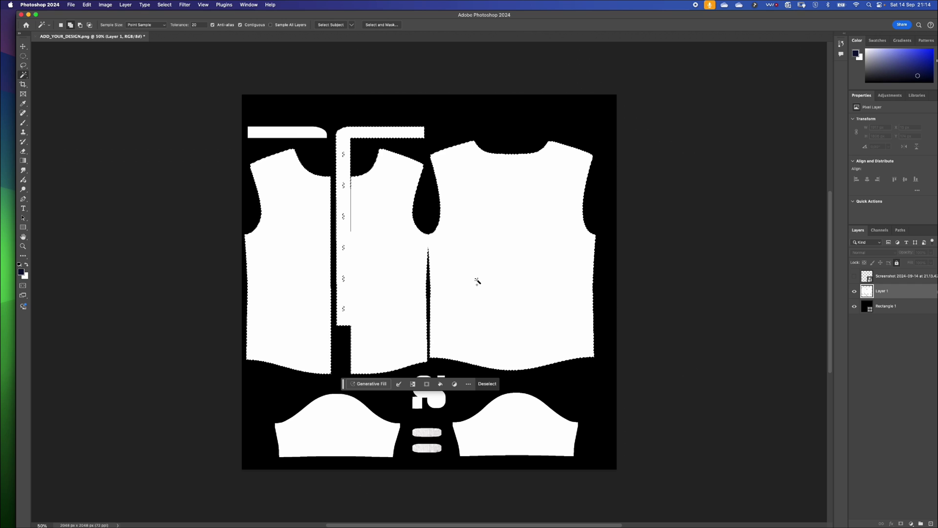
left_click(307, 135, "shift")
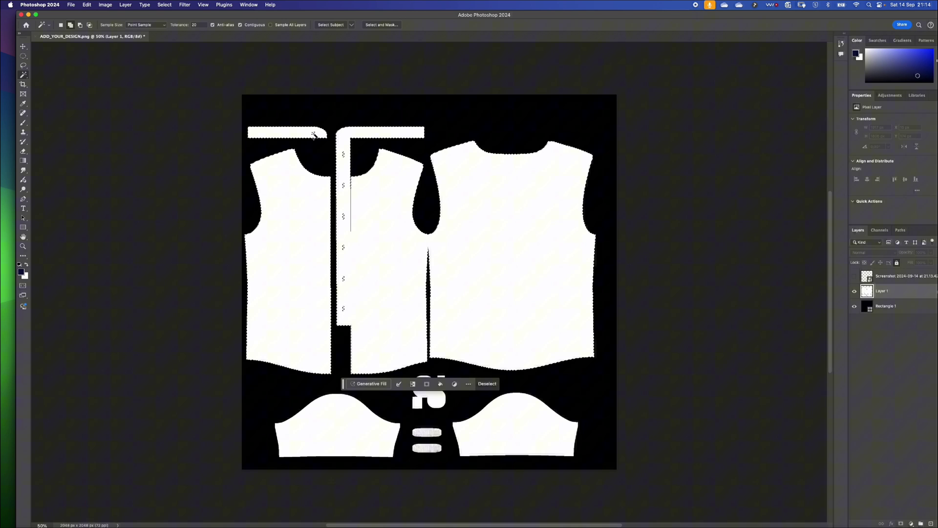
left_click_drag(349, 14, 321, 14)
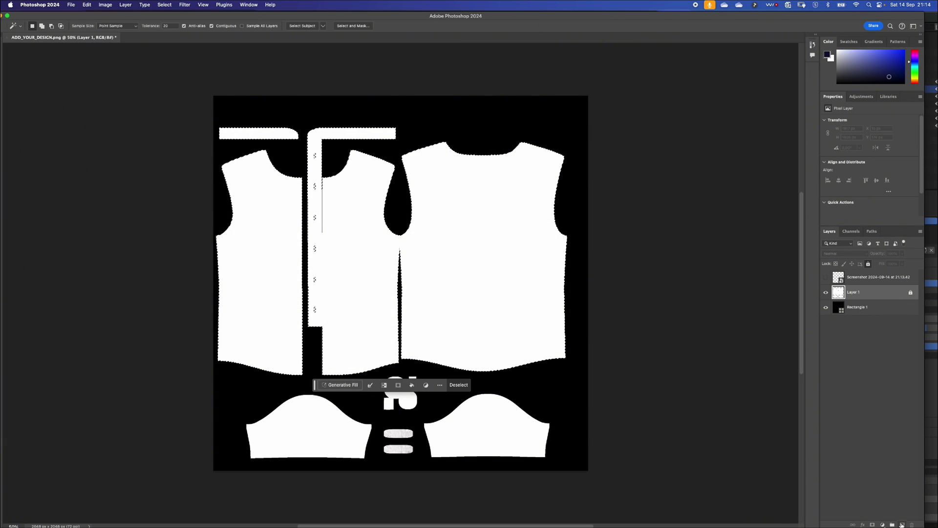
Step: Add a new Layer 2 and move it above the screenshot layer
left_click(902, 525)
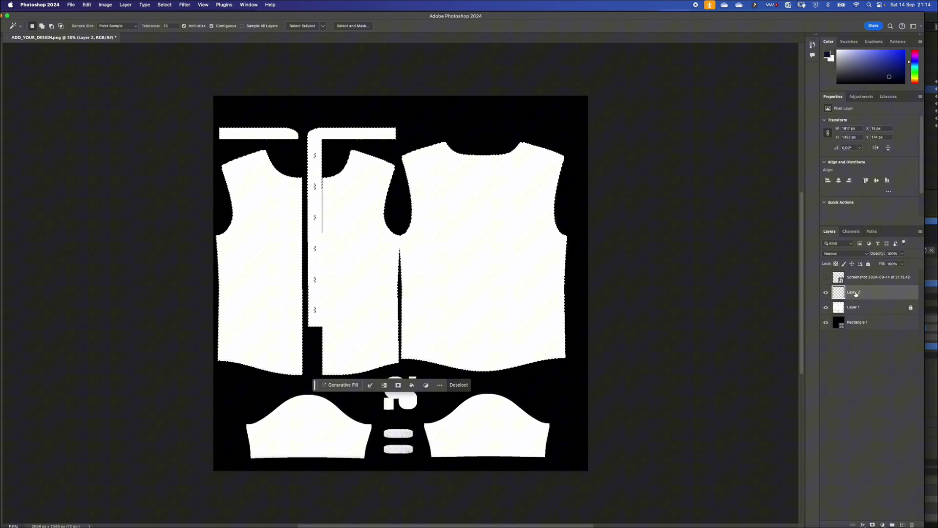
left_click_drag(856, 292, 856, 275)
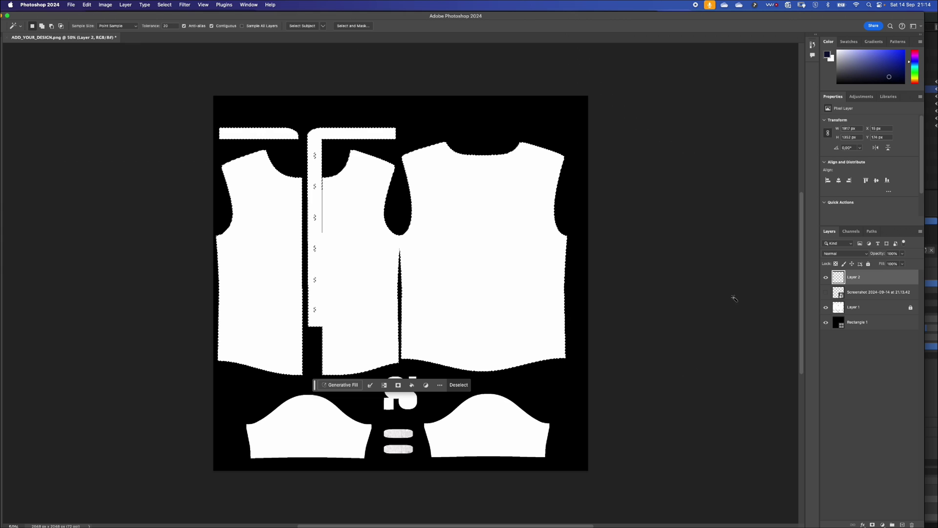
left_click_drag(365, 17, 393, 17)
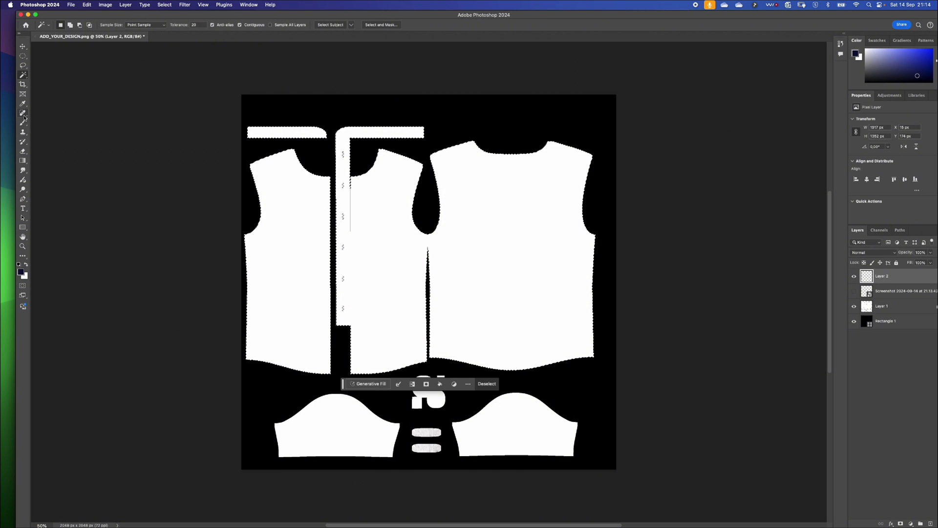
Step: Set the brush to about 508 px and paint navy over the shoulder and back panel
key("b")
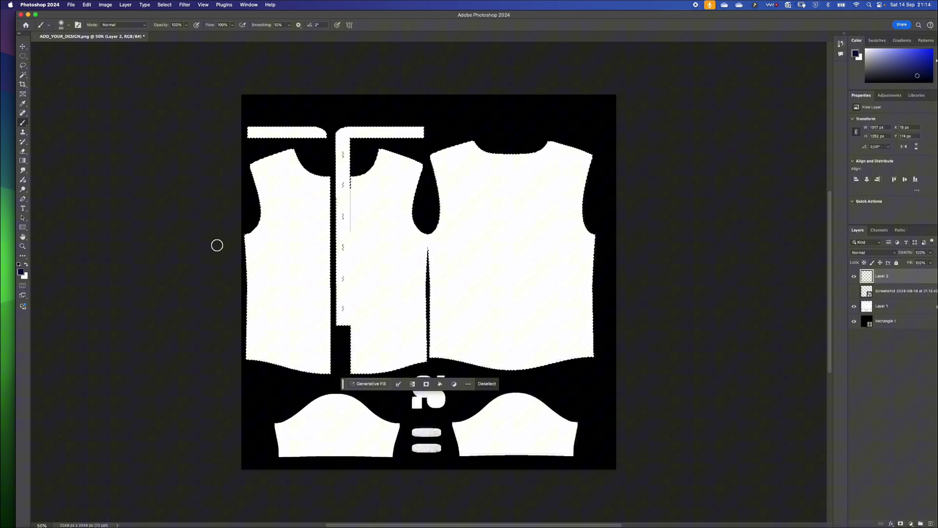
right_click(466, 267)
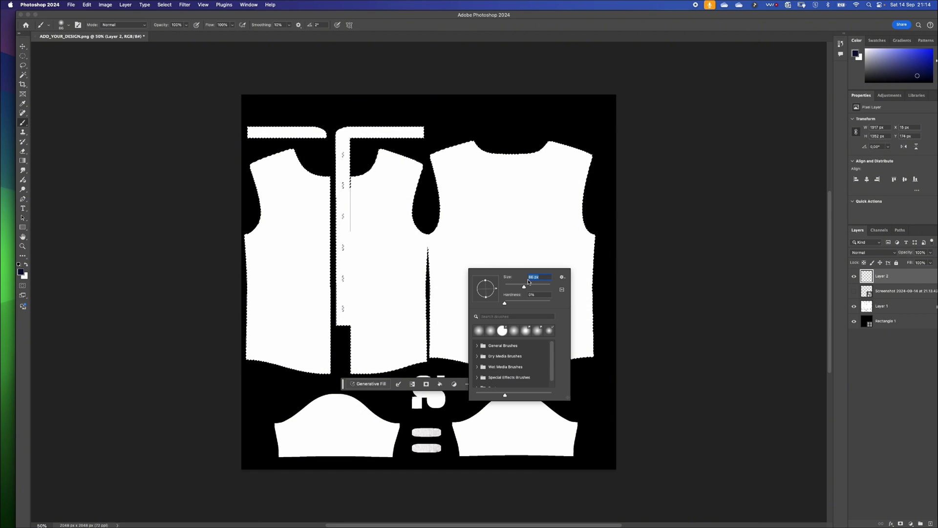
left_click_drag(539, 288, 551, 289)
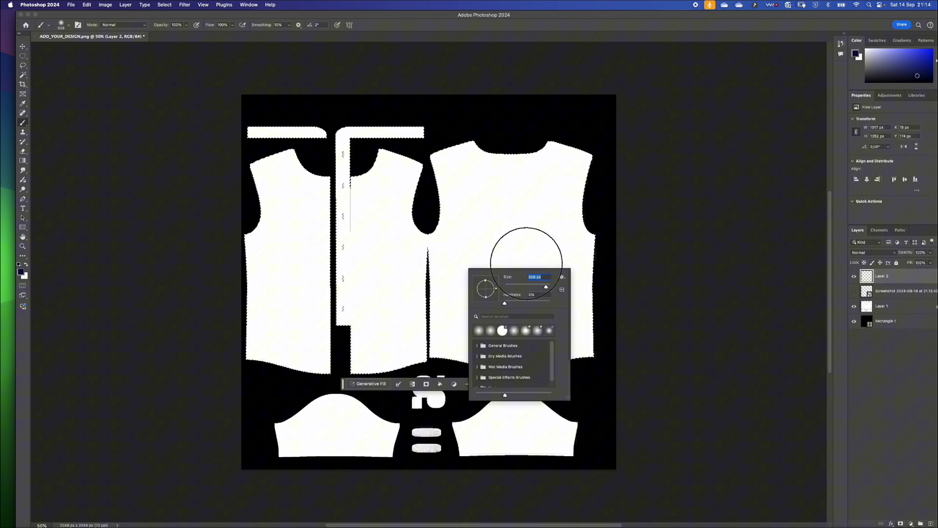
mouse_move(493, 214)
left_mouse_down()
mouse_move(444, 183)
mouse_move(524, 176)
mouse_move(541, 157)
mouse_move(561, 190)
mouse_move(469, 206)
mouse_move(597, 362)
mouse_move(481, 351)
mouse_move(327, 360)
mouse_move(209, 276)
mouse_move(251, 223)
mouse_move(369, 232)
mouse_move(418, 165)
left_mouse_up()
mouse_move(261, 316)
left_mouse_down()
mouse_move(472, 406)
mouse_move(580, 316)
mouse_move(599, 241)
mouse_move(599, 311)
mouse_move(528, 275)
mouse_move(436, 257)
mouse_move(305, 318)
left_mouse_up()
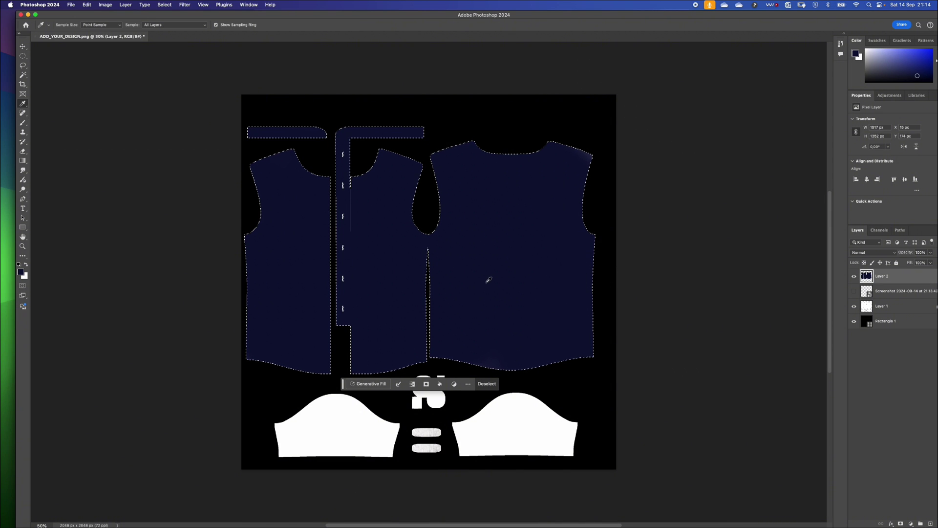
Step: Change the foreground to navy 0f219d, fill the selected pieces with it, and deselect
left_click(21, 272)
mouse_move(19, 272)
left_mouse_down()
mouse_move(82, 221)
mouse_move(75, 211)
mouse_move(89, 216)
left_mouse_up()
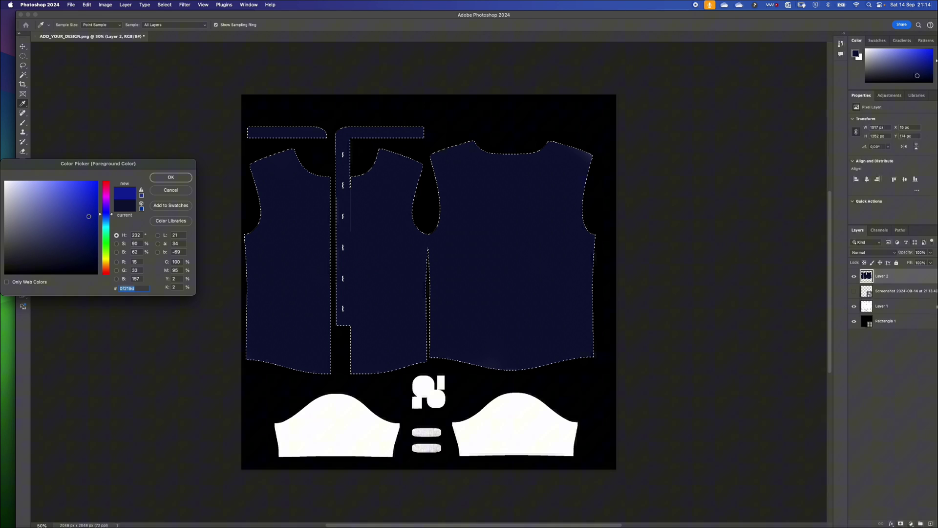
left_click(171, 177)
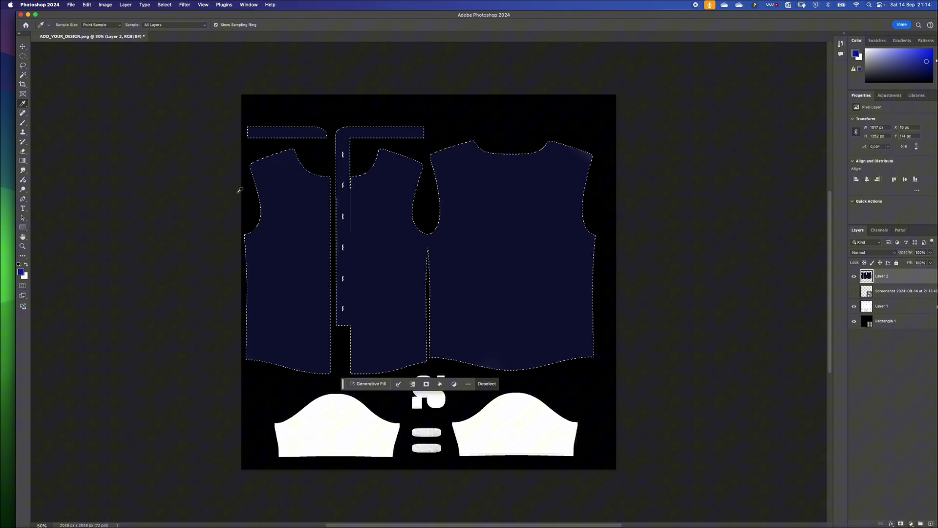
key("alt+BackSpace")
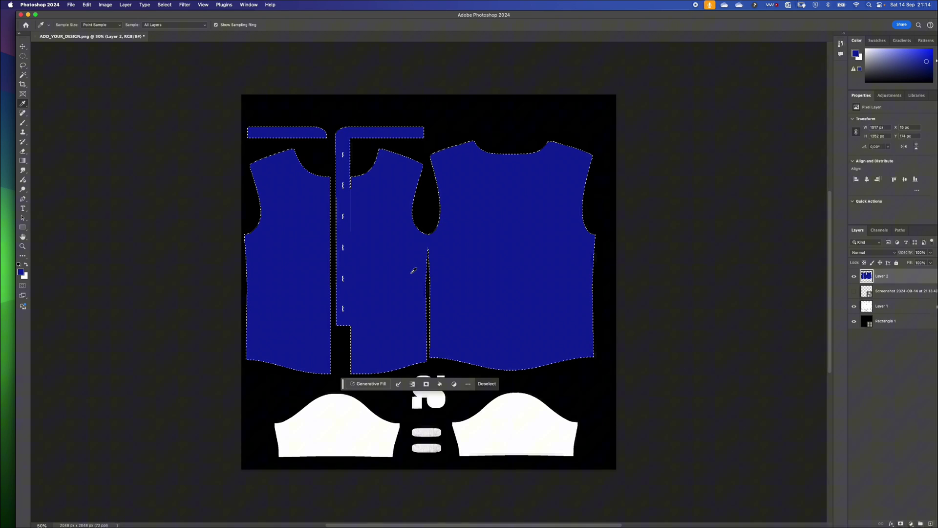
key("cmd+d")
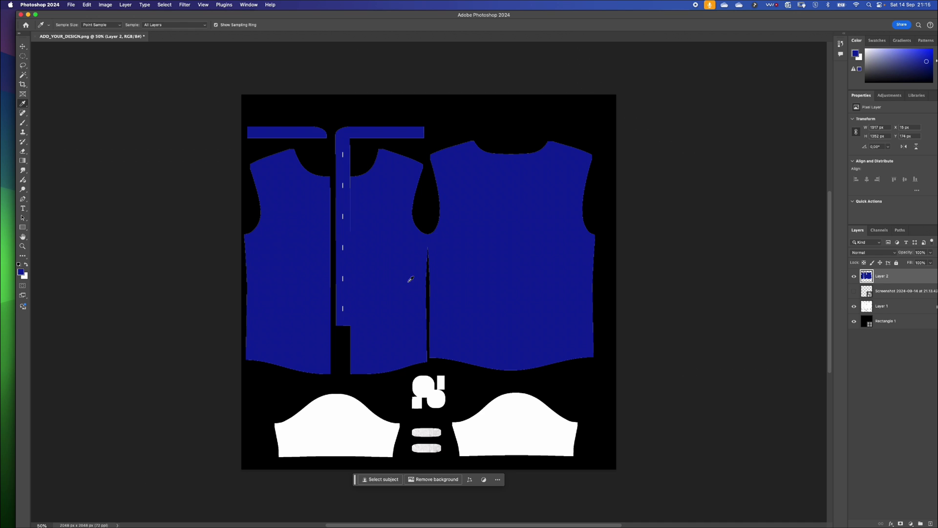
Step: Select the white sleeve pieces on Layer 1 with the Magic Wand
left_click_drag(370, 14, 362, 14)
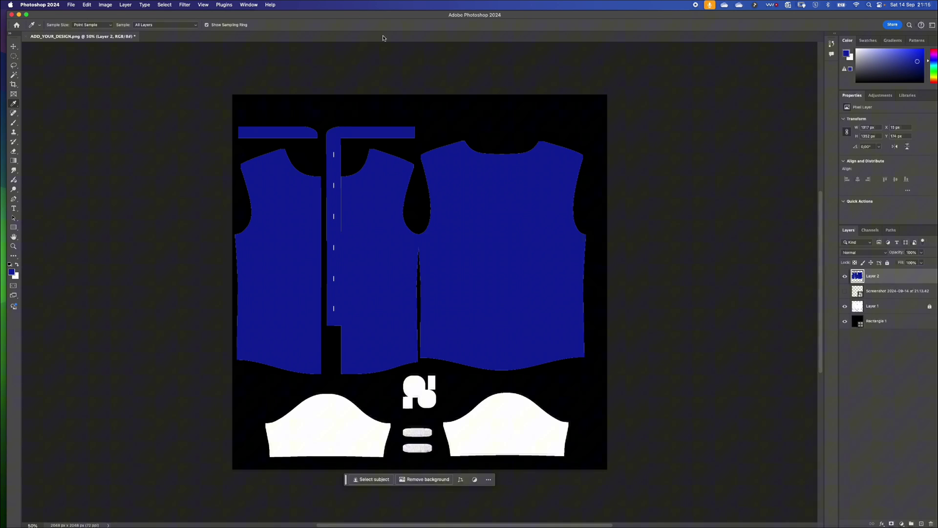
key("w")
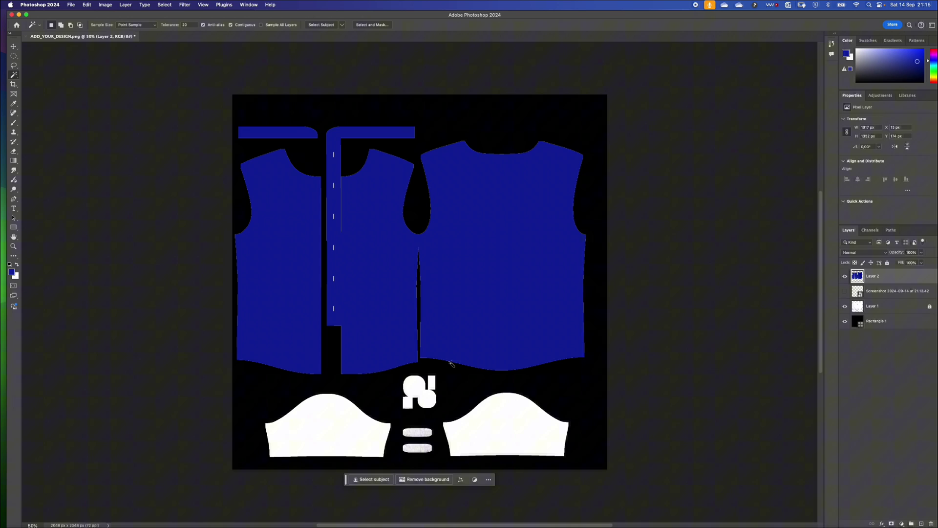
left_click(870, 308)
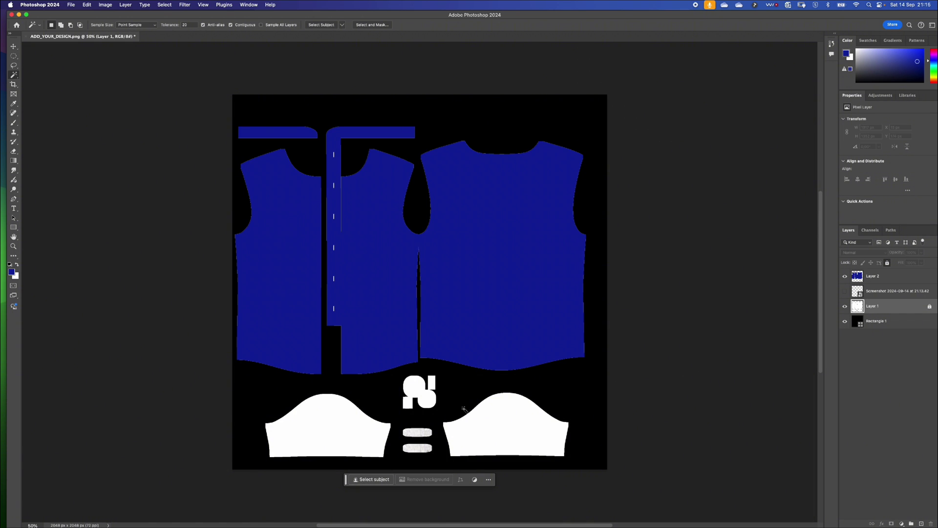
left_click(361, 429)
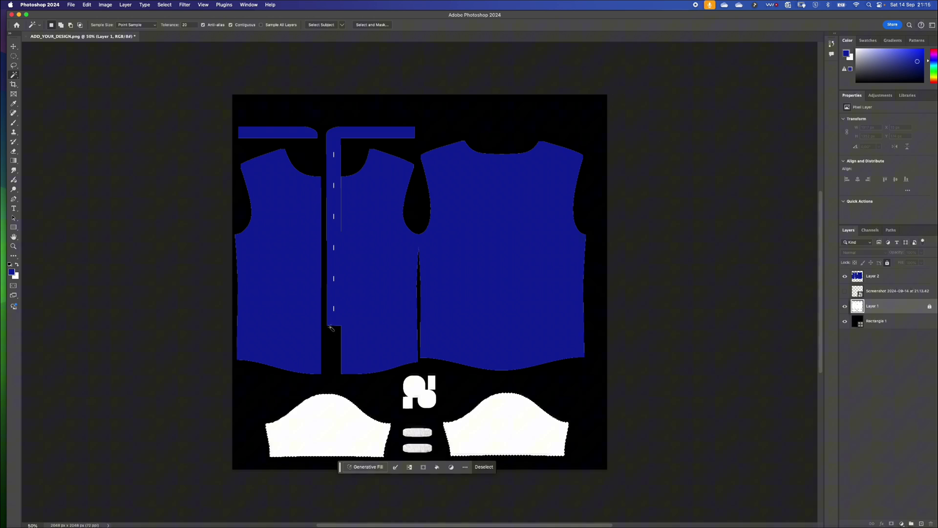
Step: Sample the sleeve red from the top-stacked reference screenshot, hide it, and activate Layer 2
left_click(845, 292)
left_click_drag(879, 293, 875, 275)
key("i")
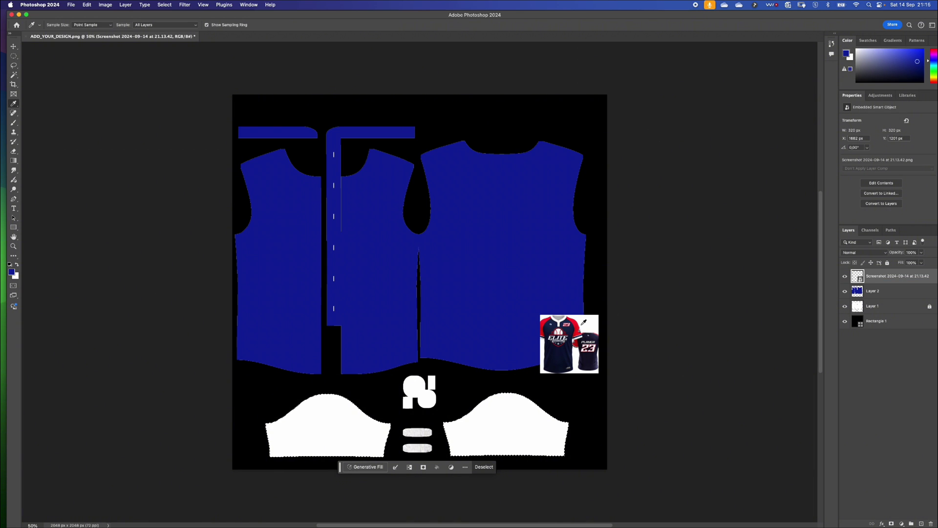
left_click(576, 326)
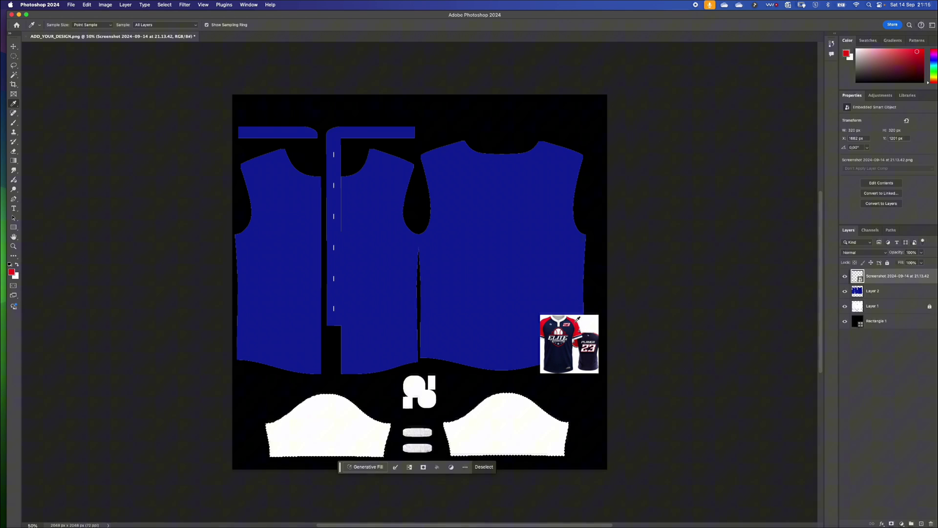
left_click(845, 277)
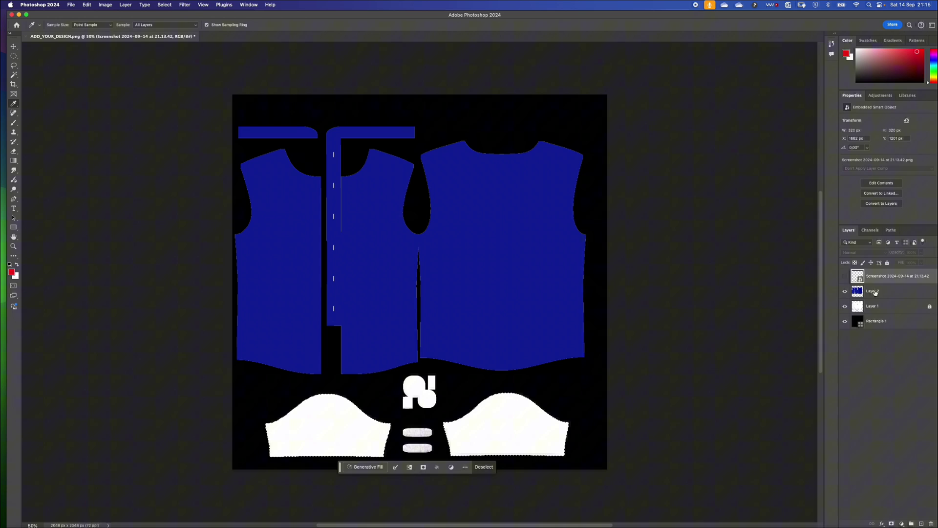
left_click(874, 295)
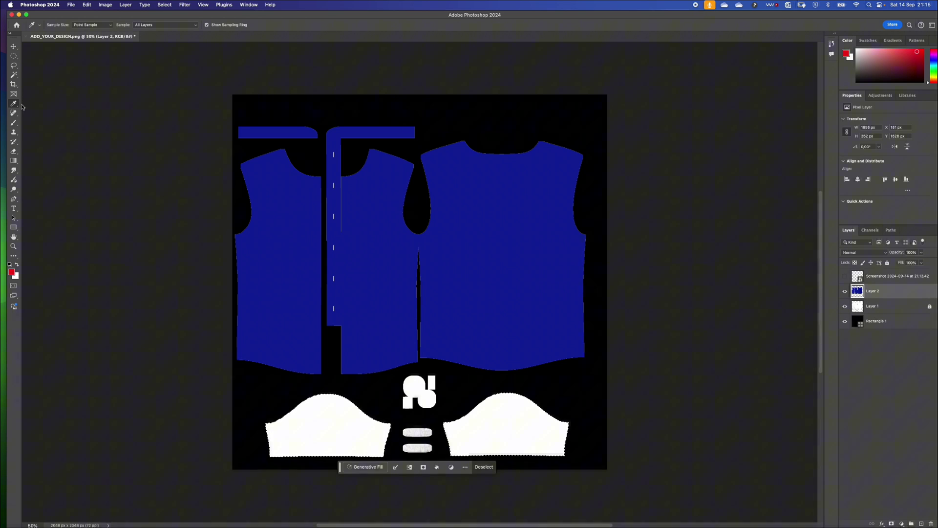
Step: Brush red over the selected sleeve pieces on Layer 2 and clear the selection
left_click(13, 122)
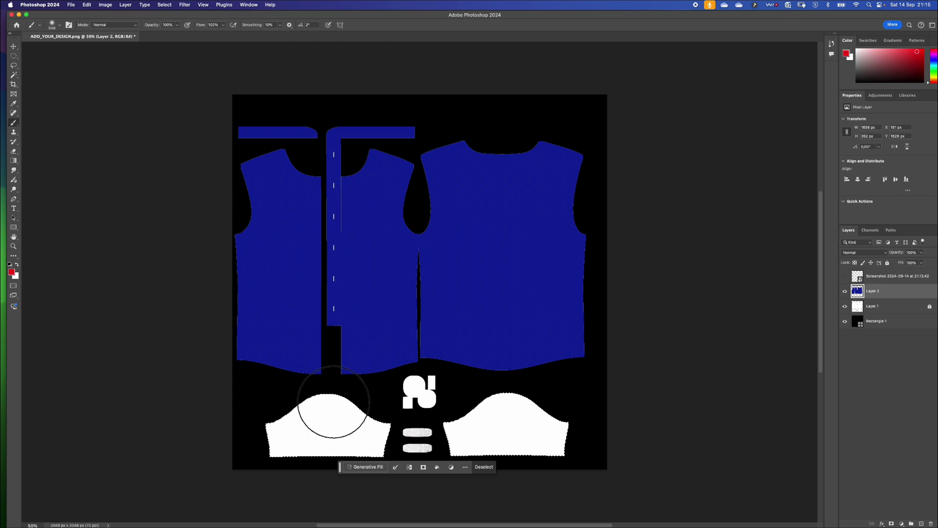
mouse_move(347, 437)
left_mouse_down()
mouse_move(469, 442)
mouse_move(513, 409)
left_mouse_up()
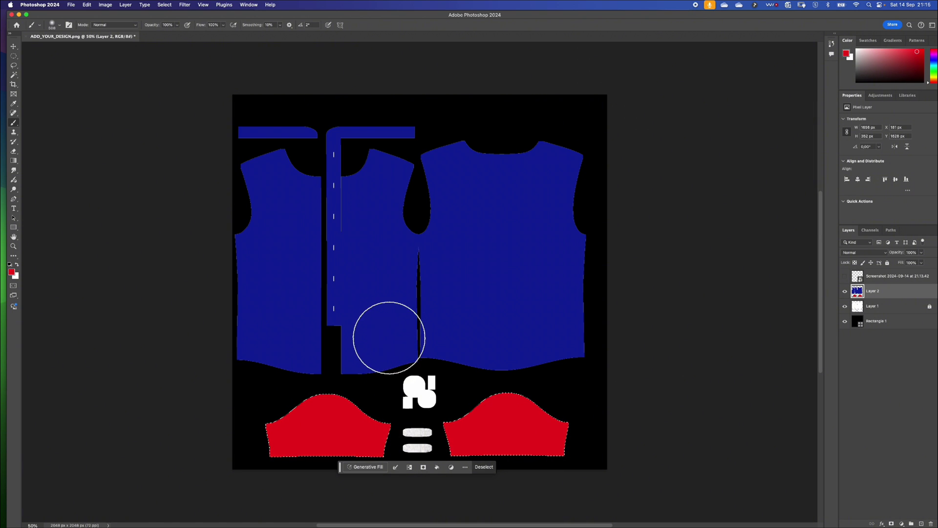
key("super+d")
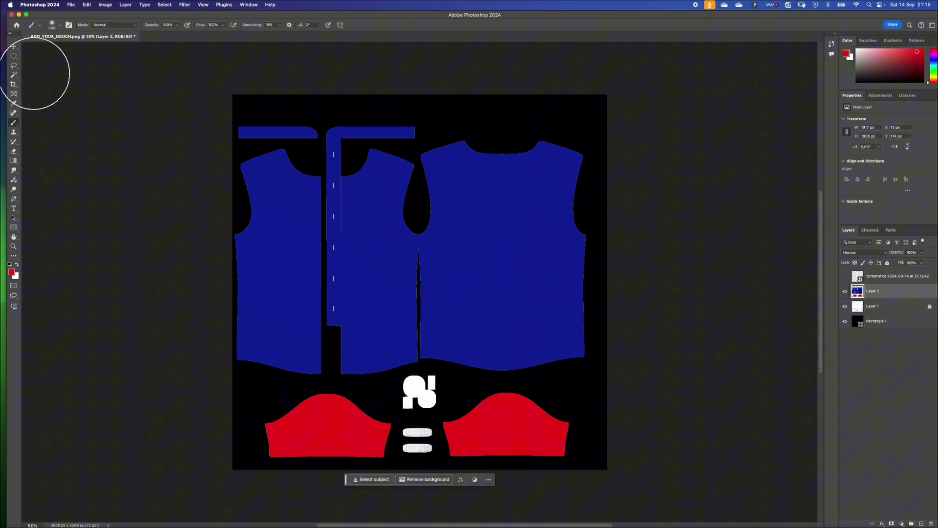
Step: Marquee a thin strip across both sleeve bottoms, brush it white, and deselect
left_click(14, 60)
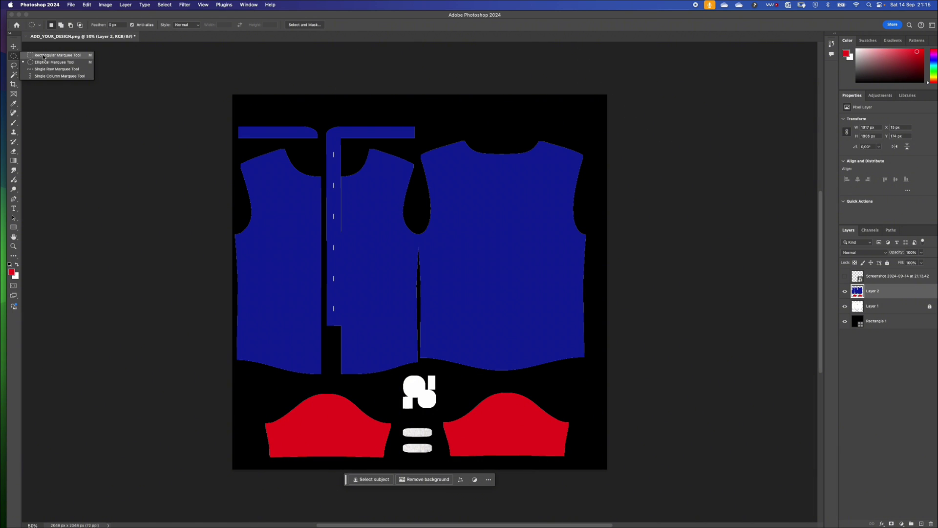
left_click(44, 56)
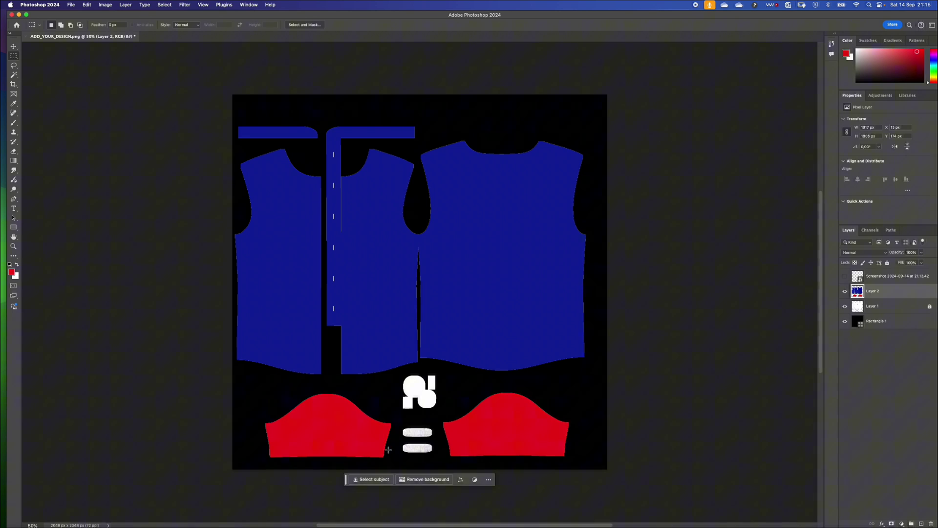
left_click_drag(391, 449, 372, 450)
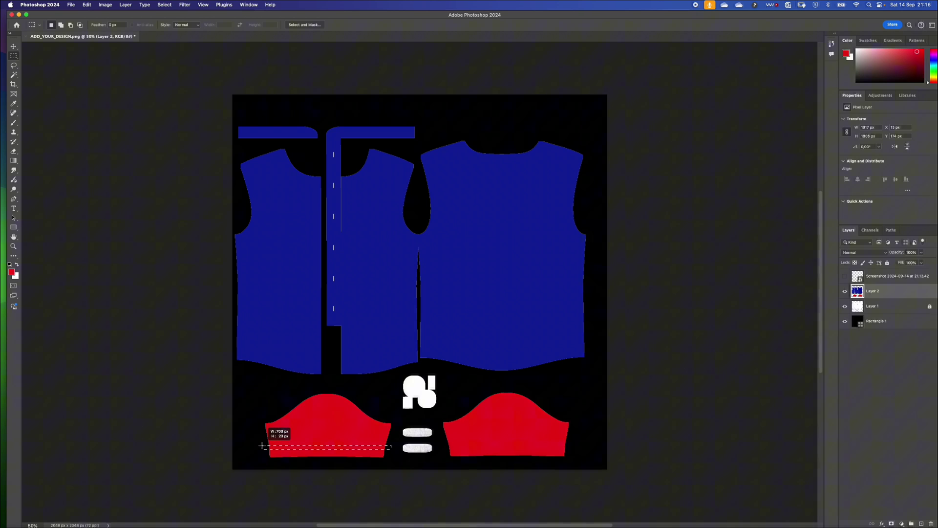
left_click_drag(263, 446, 578, 447)
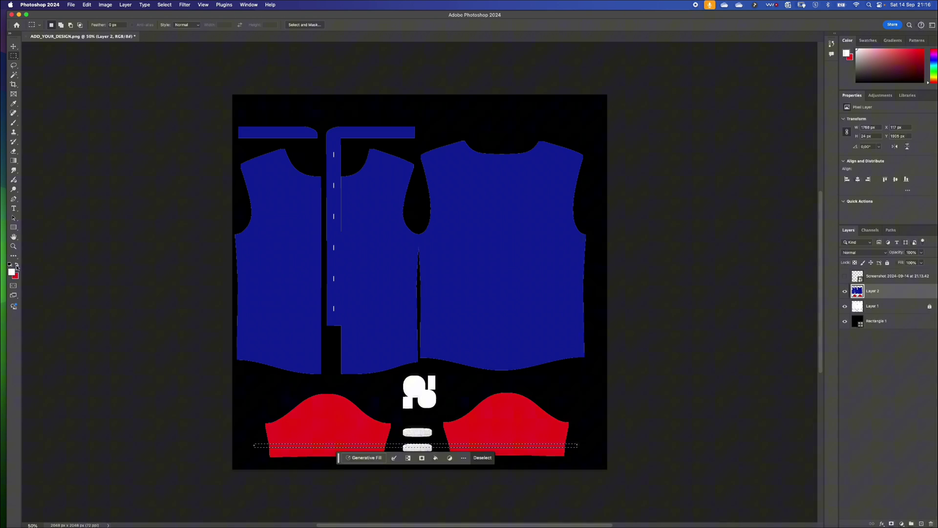
key("x")
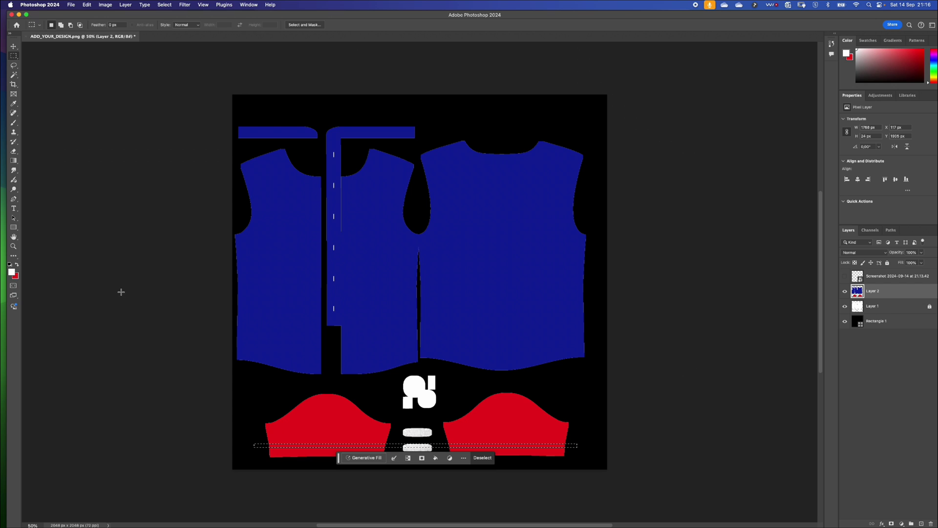
key("b")
left_click_drag(285, 437, 641, 445)
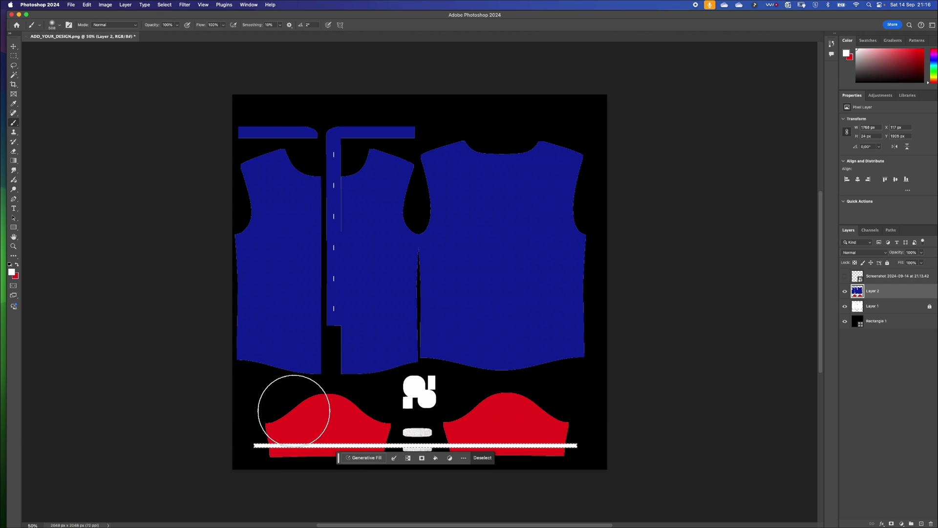
key("super+d")
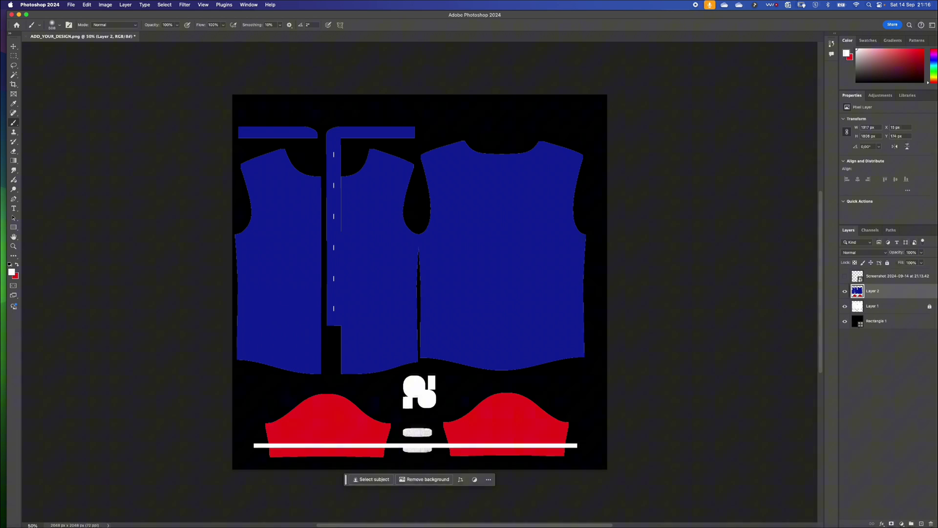
Step: Open ADD_YOUR_DESIGN_HERE_red.psd from Finder as a new Photoshop tab
key("super+Tab")
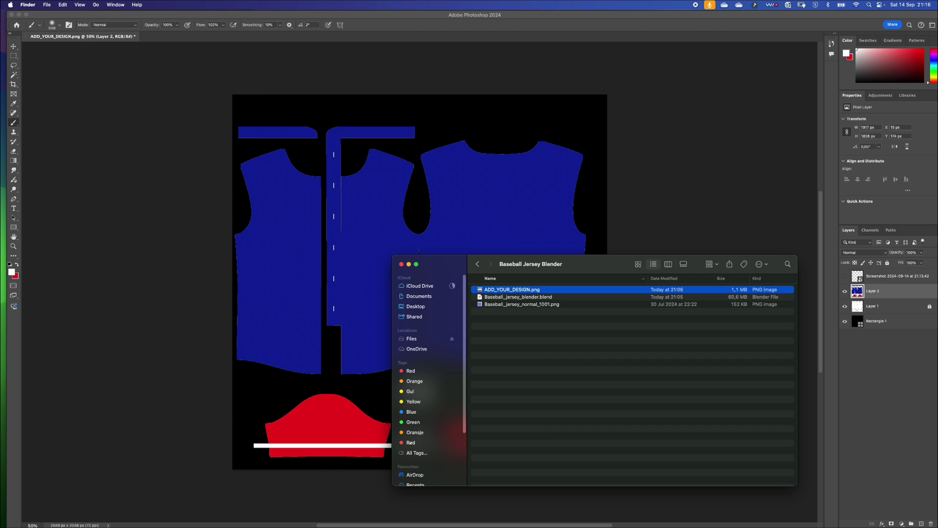
left_click(408, 264)
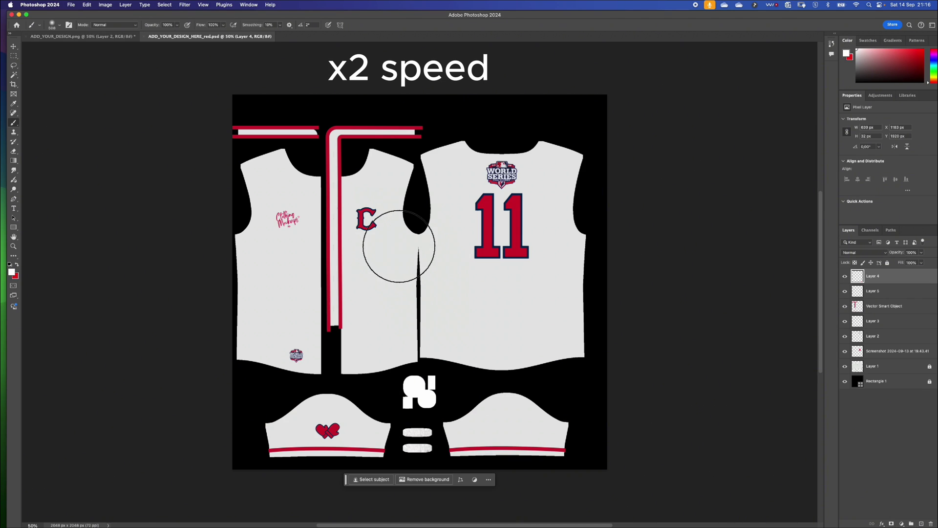
Step: Copy the red C logo from the white jersey onto the blue jersey's left chest
left_click(14, 56)
left_click_drag(351, 206, 386, 238)
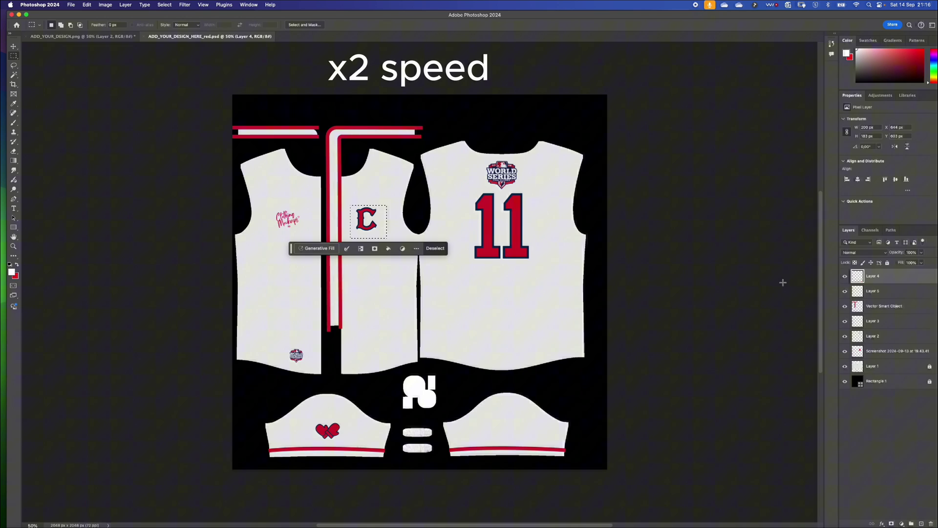
left_click(848, 311)
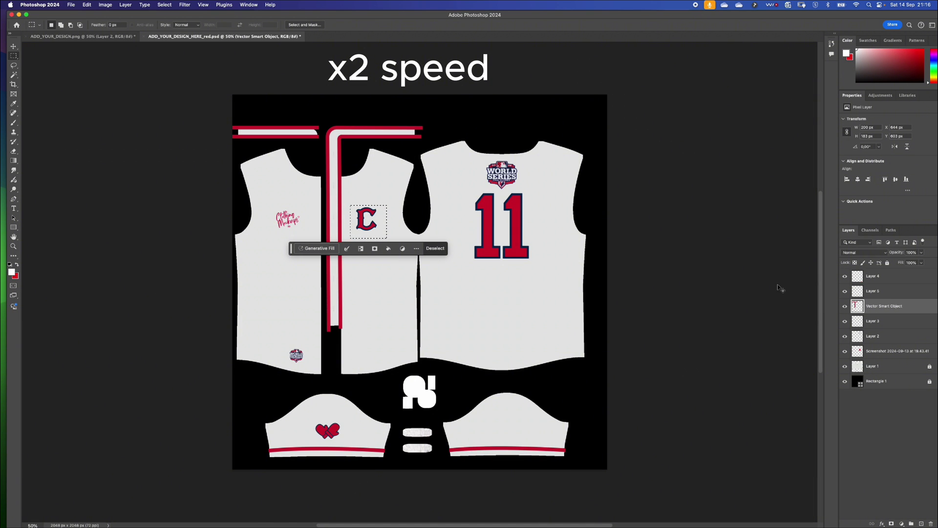
left_click(84, 36)
key("cmd+v")
key("v")
left_click_drag(415, 279, 367, 206)
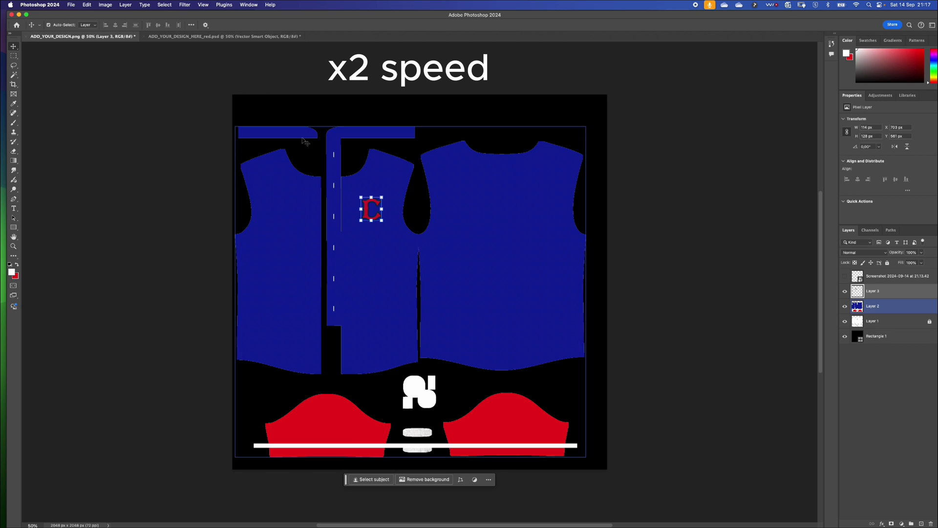
Step: Copy the number 11 from the white jersey's screenshot layer onto the blue jersey's back panel
left_click(220, 37)
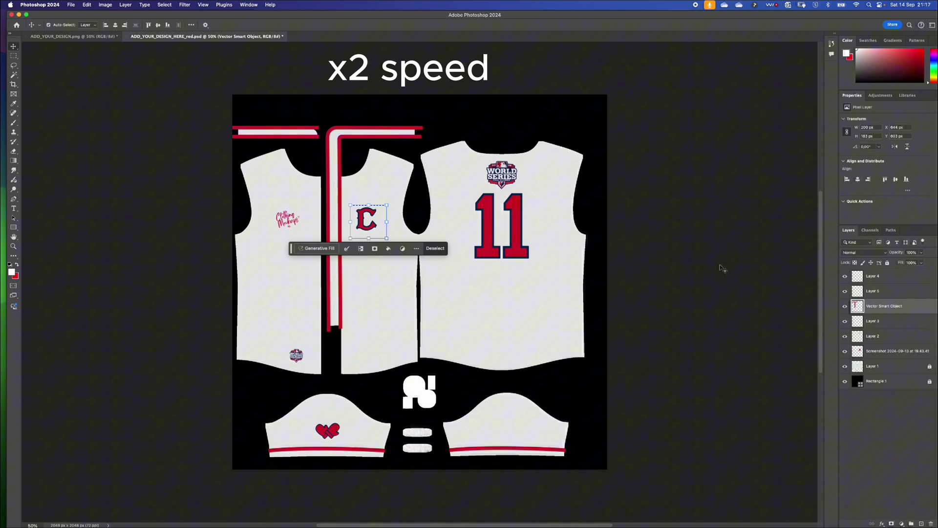
key("m")
left_click_drag(465, 189, 536, 277)
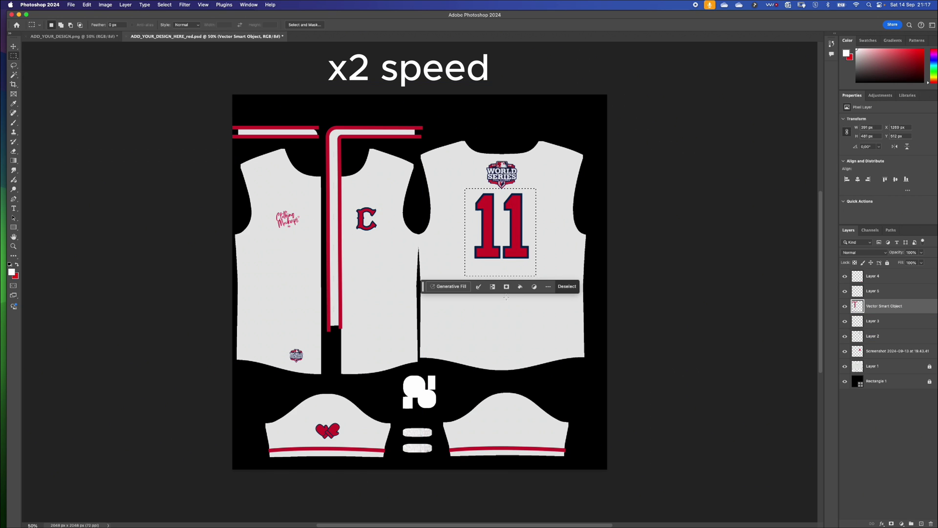
key("BackSpace")
key("Return")
key("BackSpace")
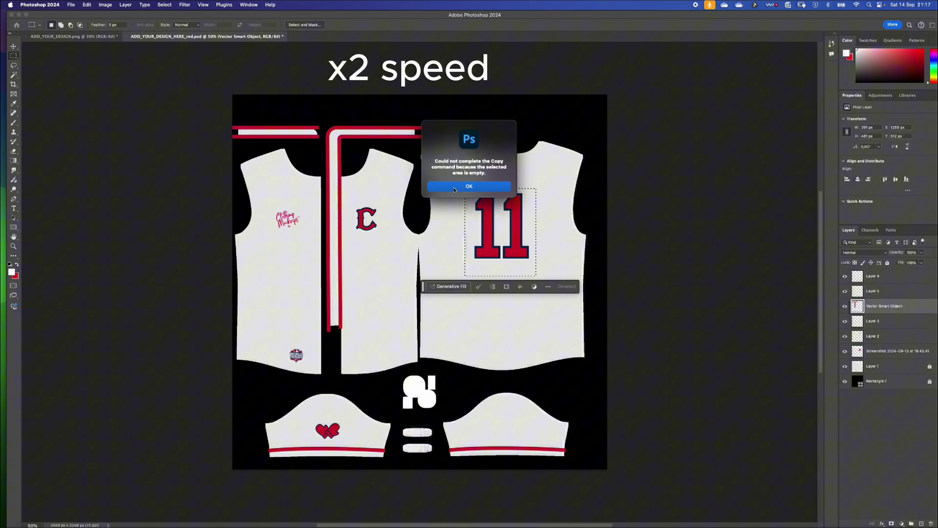
key("Return")
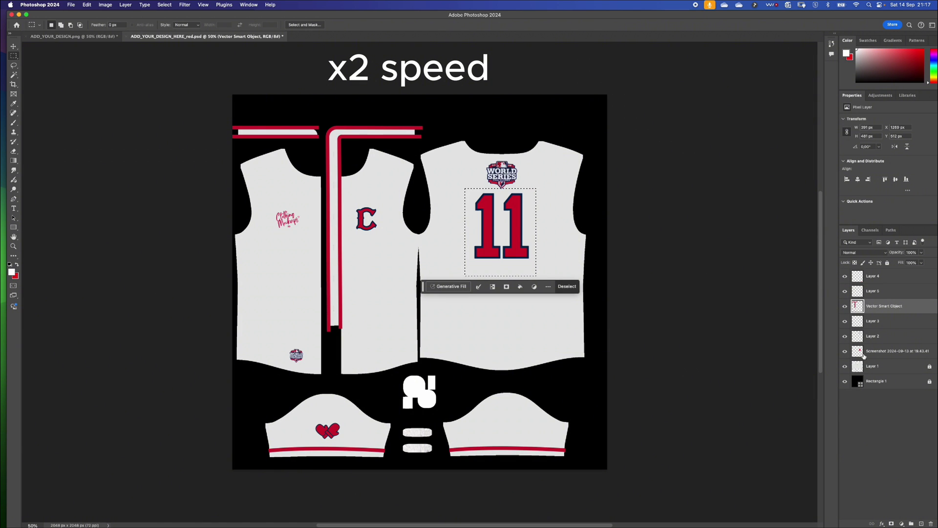
left_click(880, 351)
key("super+c")
key("ctrl+Tab")
key("super+v")
key("v")
left_click_drag(444, 280, 527, 213)
Step: Copy the script signature logo from Layer 5 and paste it into the blue jersey
key("ctrl+Tab")
key("m")
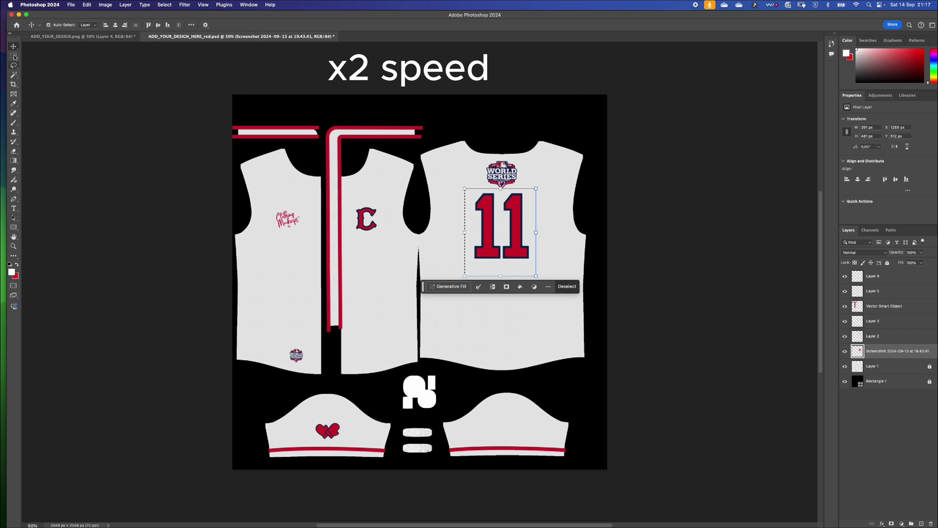
mouse_move(270, 208)
left_mouse_down()
mouse_move(320, 227)
mouse_move(304, 231)
left_mouse_up()
left_click(880, 306)
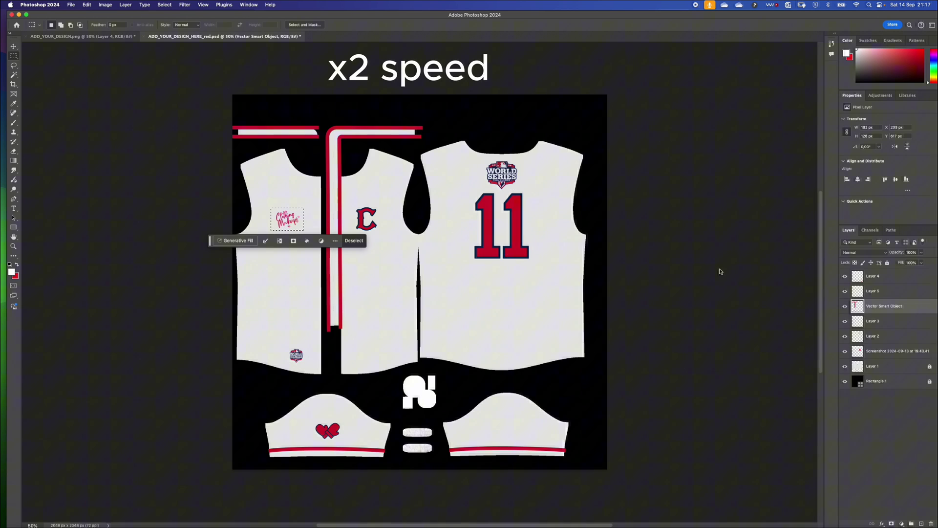
key("super+c")
key("Return")
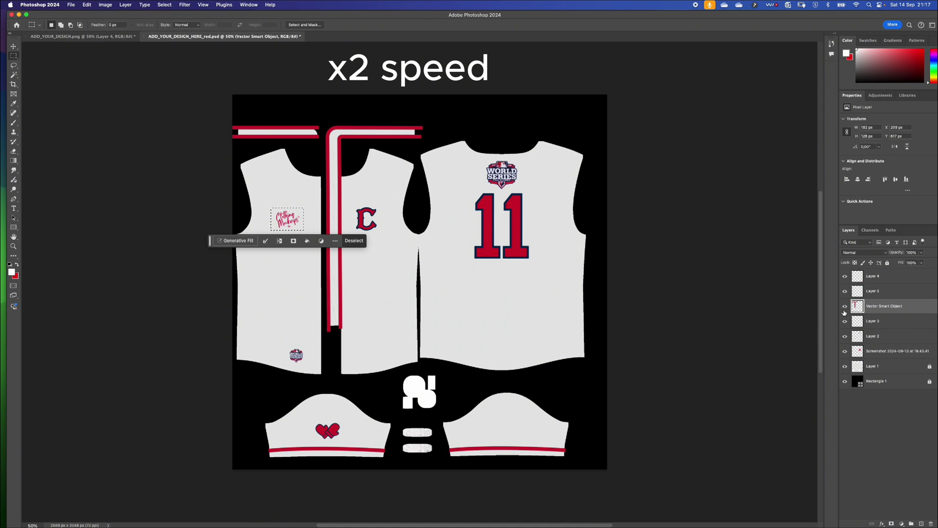
left_click(851, 292)
key("ctrl+Tab")
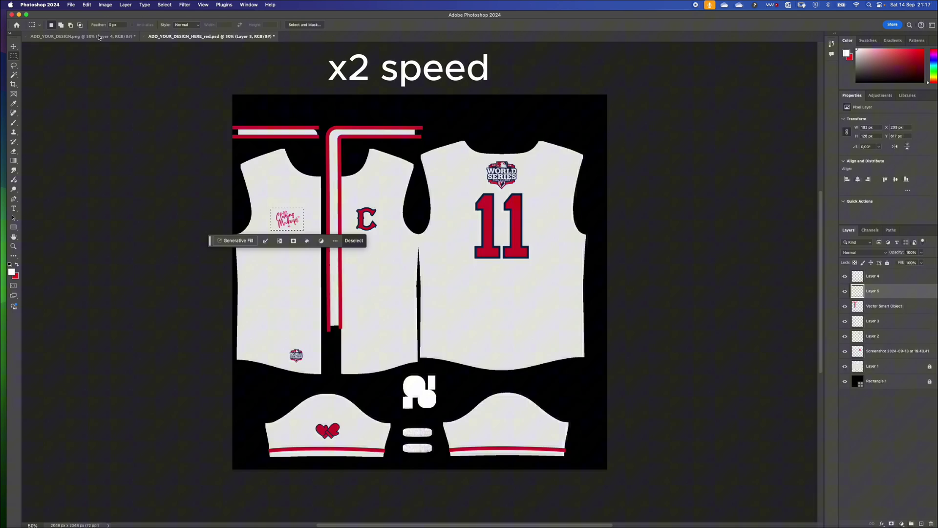
key("super+v")
key("v")
mouse_move(388, 262)
left_mouse_down()
mouse_move(346, 220)
mouse_move(388, 261)
left_mouse_up()
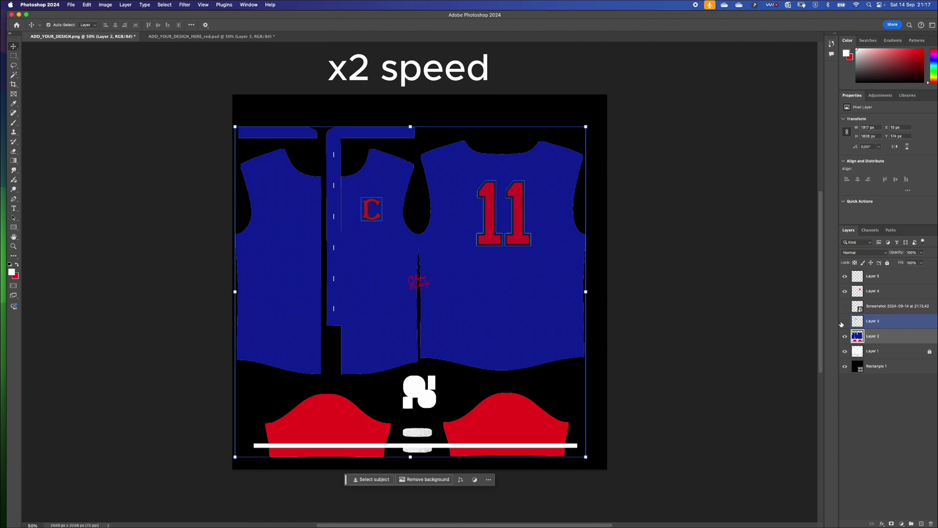
Step: Lock the background and jersey texture layers, then move the signature onto the left front panel
left_click(870, 325)
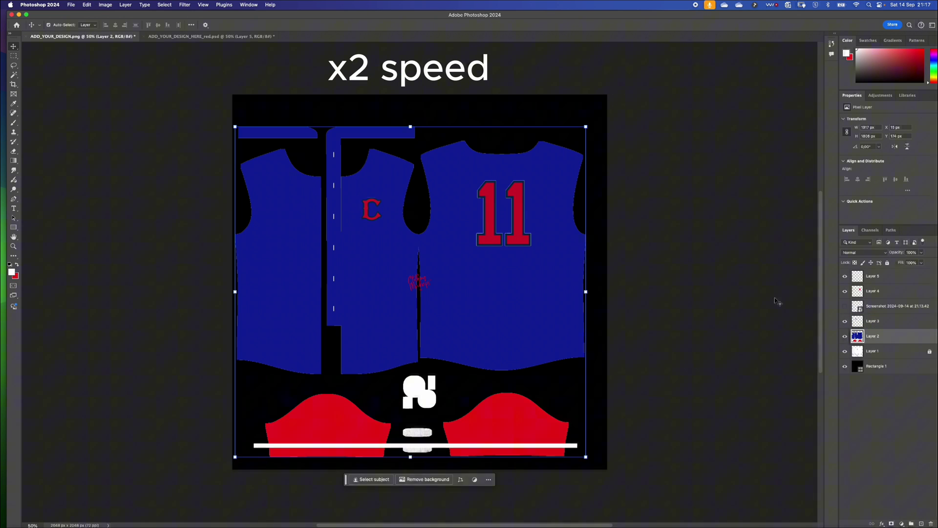
left_click(420, 282)
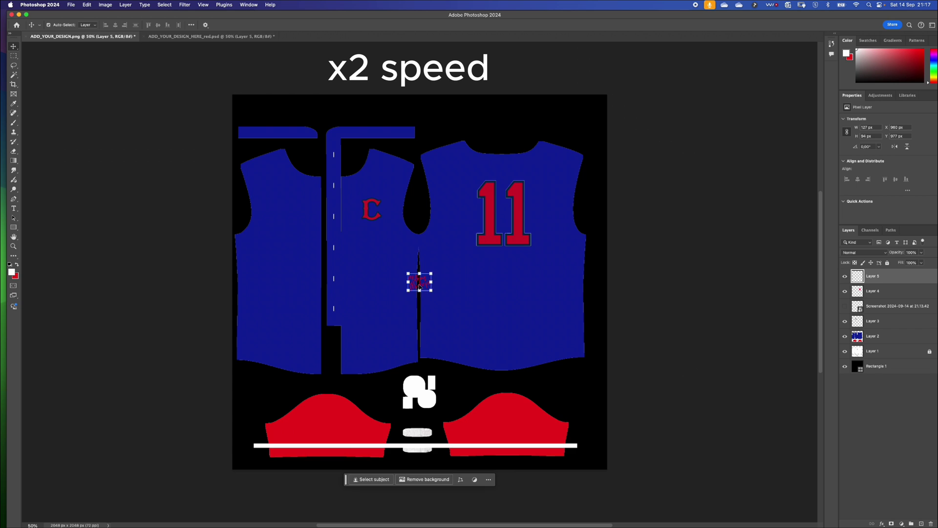
mouse_move(411, 326)
left_mouse_down()
mouse_move(338, 290)
mouse_move(412, 326)
left_mouse_up()
key("ctrl+slash")
left_click(414, 282)
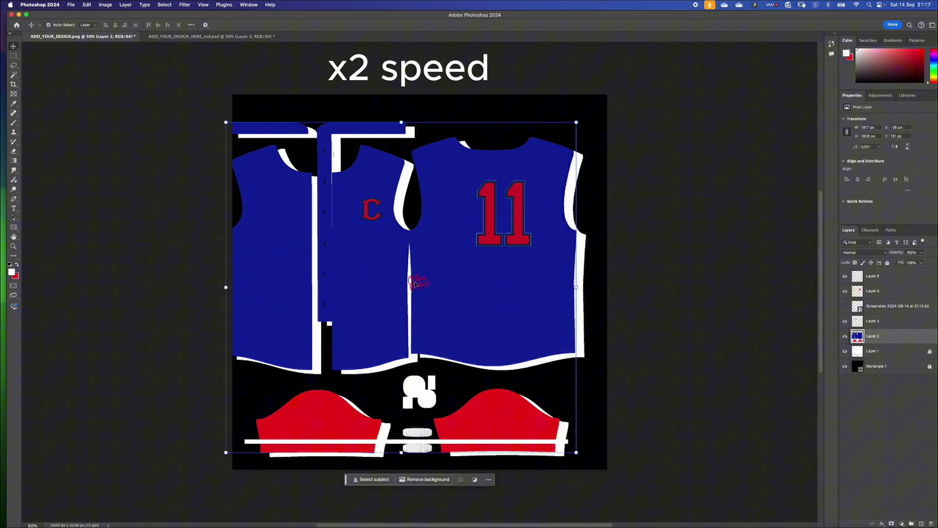
key("ctrl+slash")
mouse_move(423, 287)
left_mouse_down()
mouse_move(389, 275)
mouse_move(420, 284)
mouse_move(309, 210)
mouse_move(294, 210)
left_mouse_up()
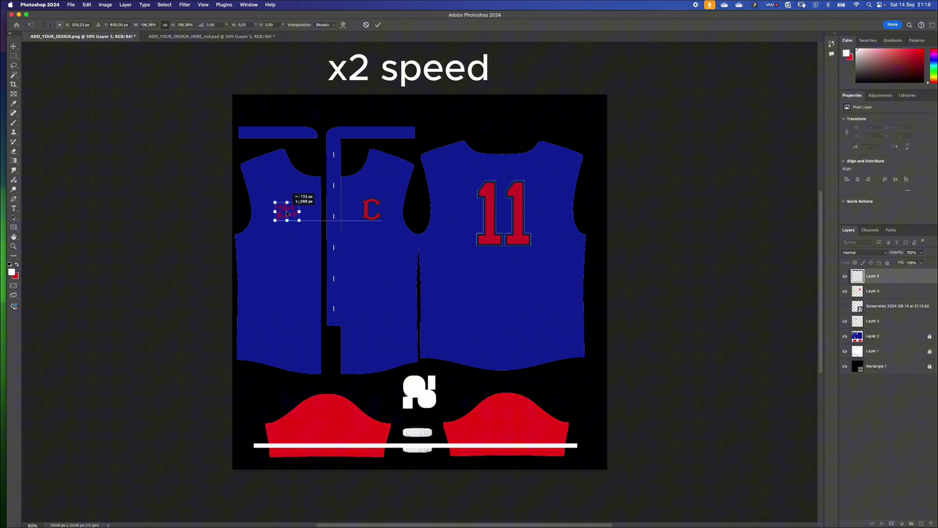
key("ctrl+t")
key("Return")
left_click(349, 105)
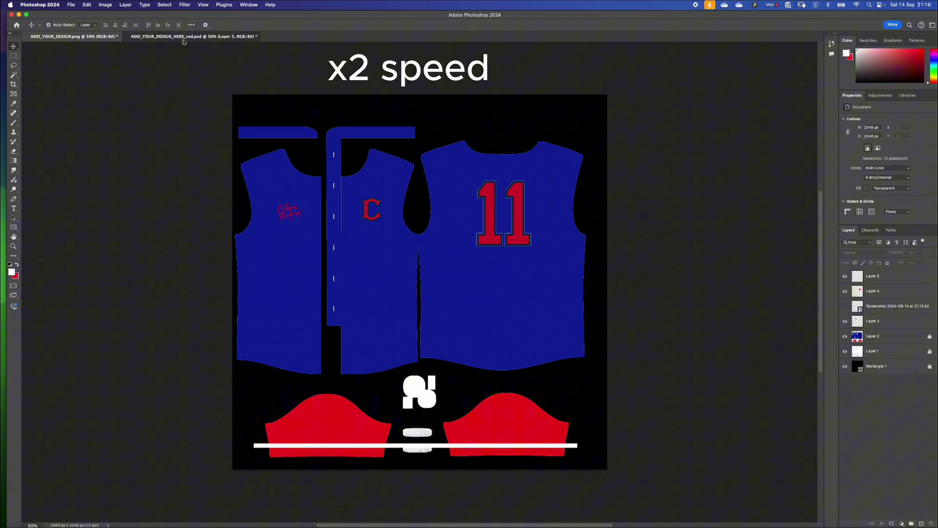
Step: Drag the World Series logo from the white jersey onto the blue jersey's upper back
left_click(230, 36)
left_click_drag(502, 166, 503, 171)
key("Return")
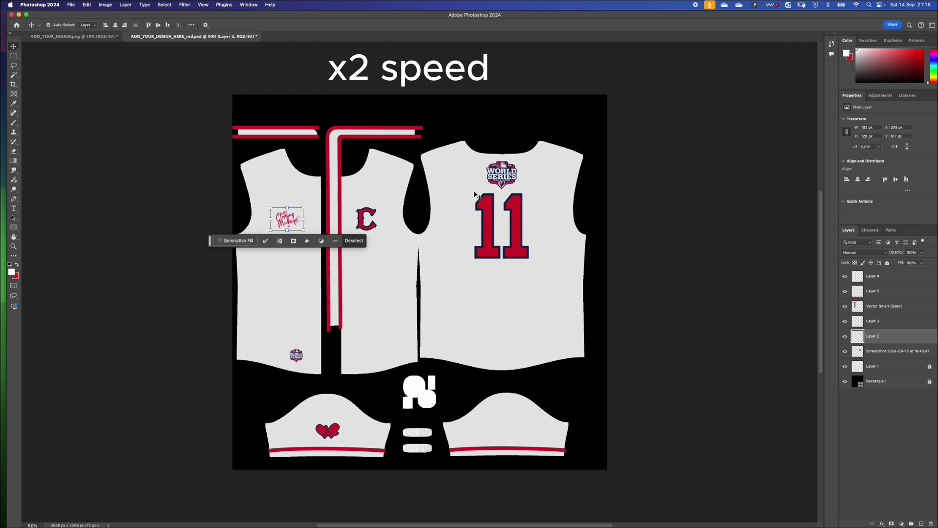
key("Down")
key("Return")
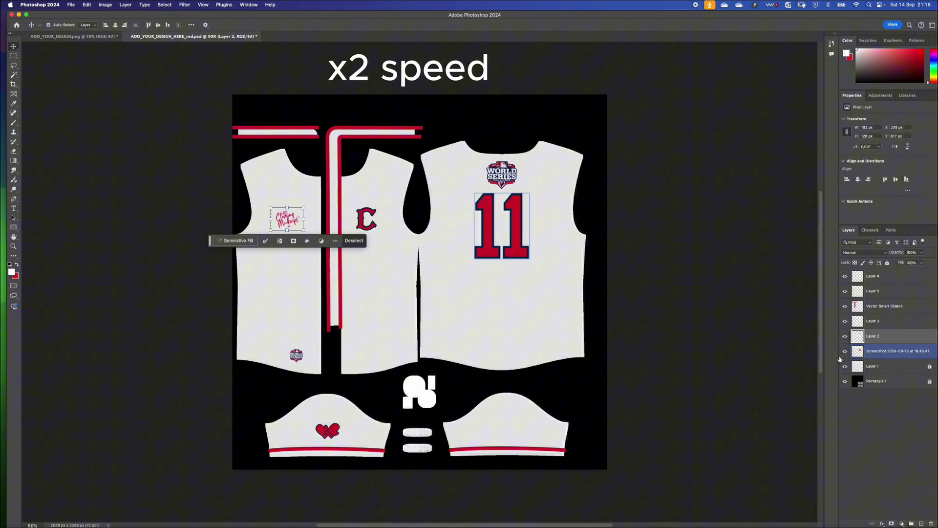
key("Down")
key("Return")
mouse_move(502, 175)
left_mouse_down()
mouse_move(484, 157)
mouse_move(73, 36)
mouse_move(394, 236)
mouse_move(517, 151)
mouse_move(511, 162)
left_mouse_up()
key("Return")
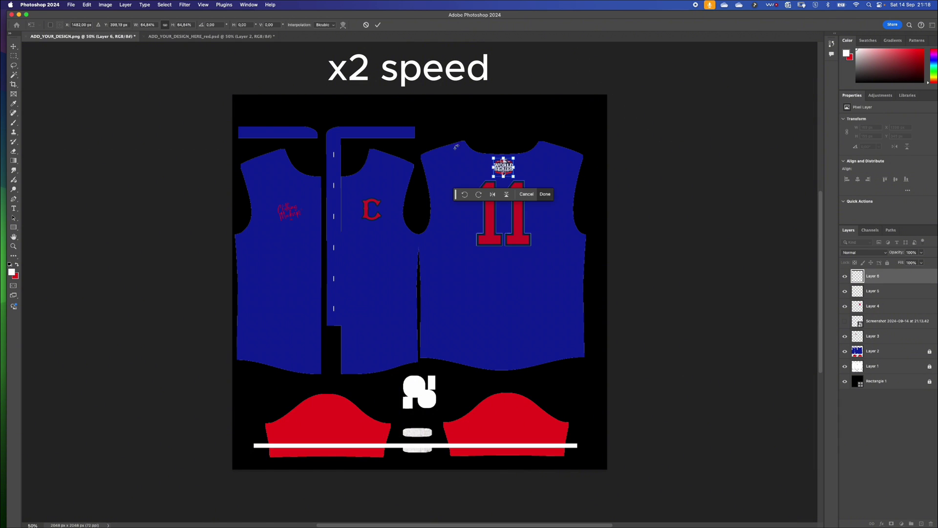
left_click(504, 218)
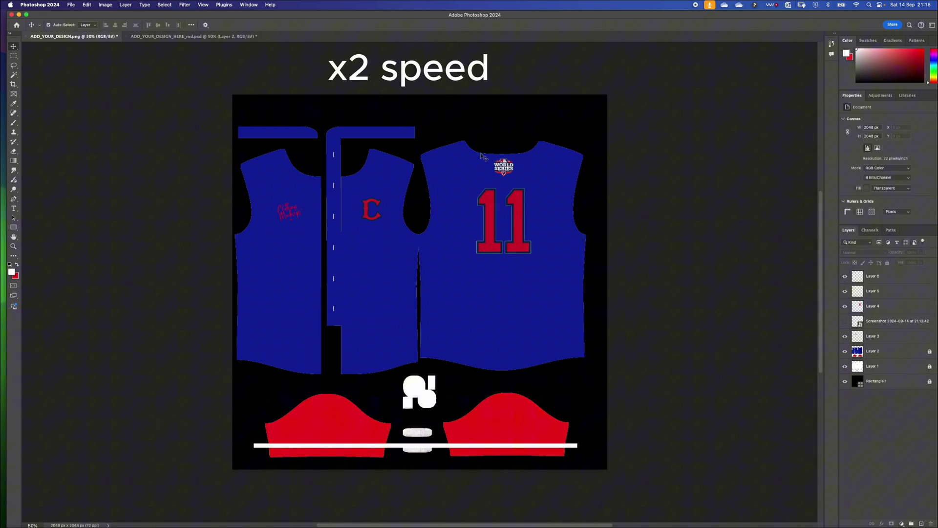
Step: Copy the heart emblem from the white jersey's sleeve and place it on the blue jersey's left sleeve
left_click(193, 36)
left_click(331, 444)
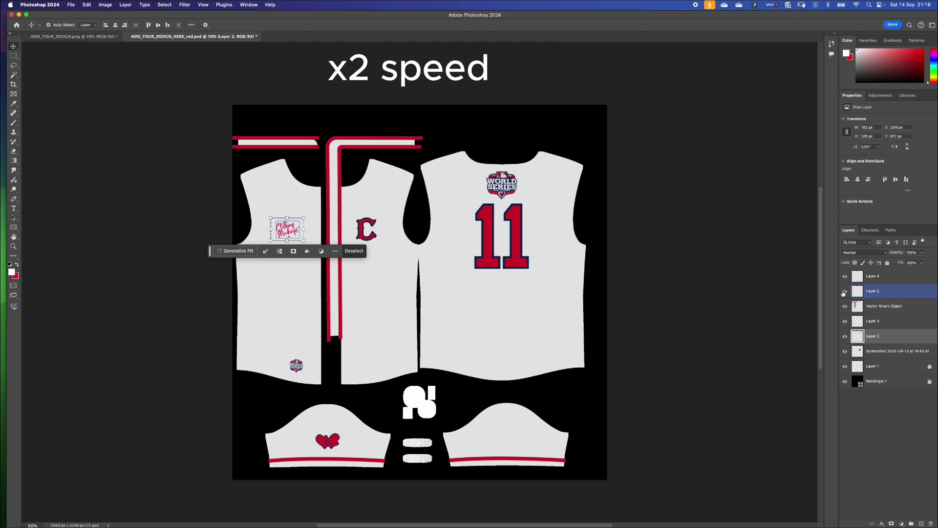
key("m")
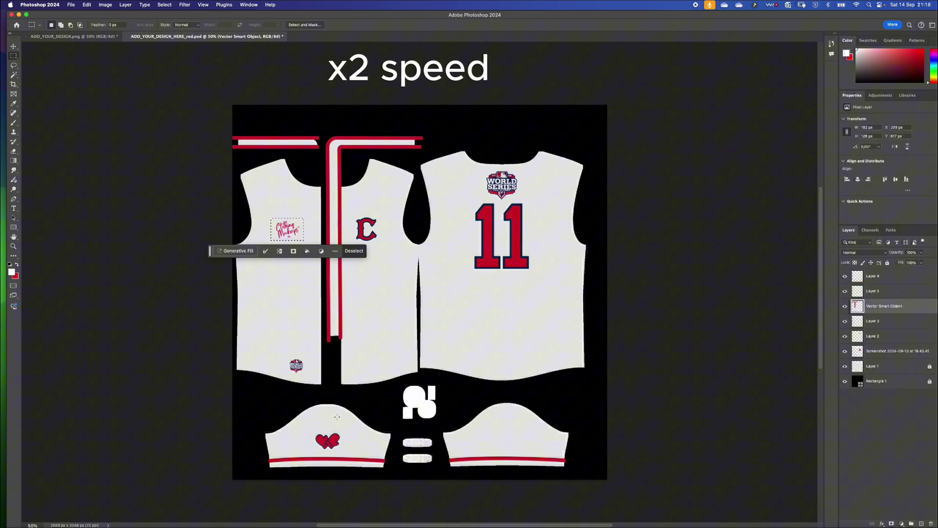
left_click_drag(310, 429, 345, 452)
key("super+c")
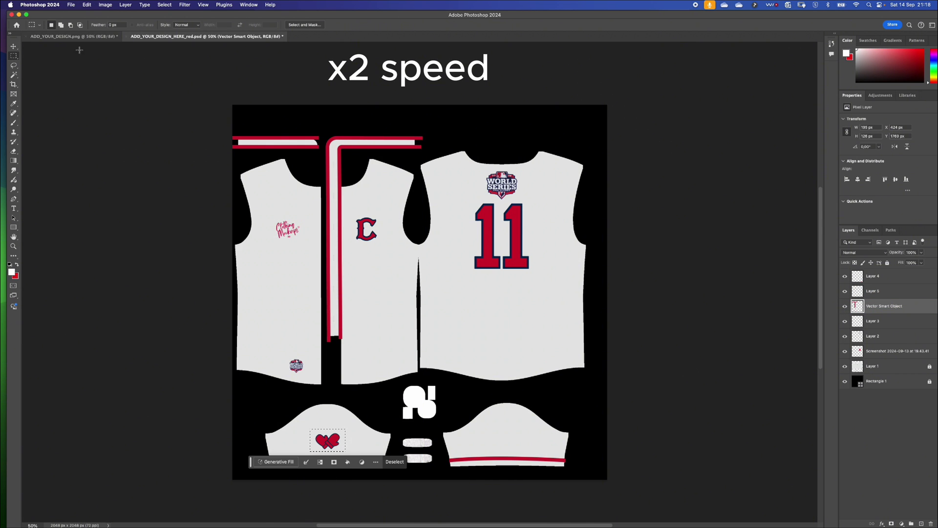
left_click(74, 36)
key("super+v")
key("v")
left_click_drag(419, 281, 325, 435)
left_click(186, 380)
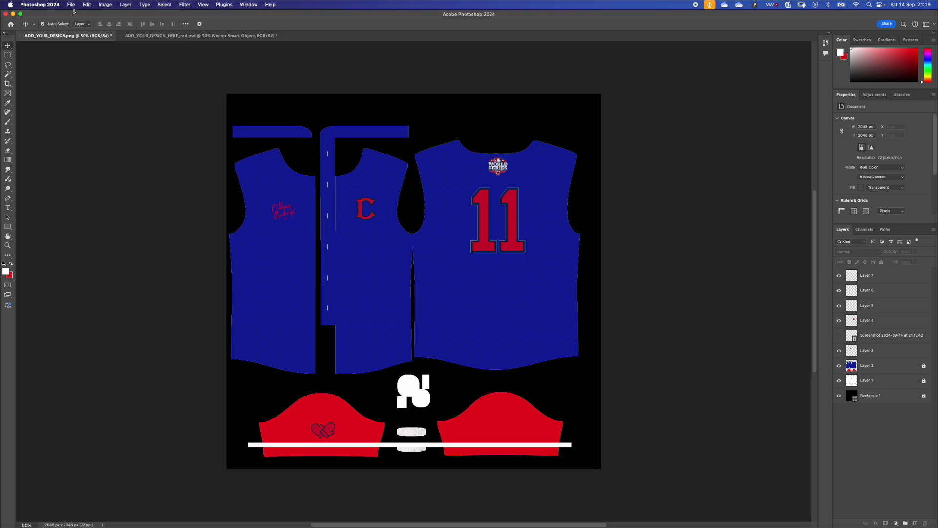
Step: Quick Export the blue jersey as PNG named ADD_YOUR_DESIGN, replacing the existing file
left_click(71, 4)
mouse_move(115, 121)
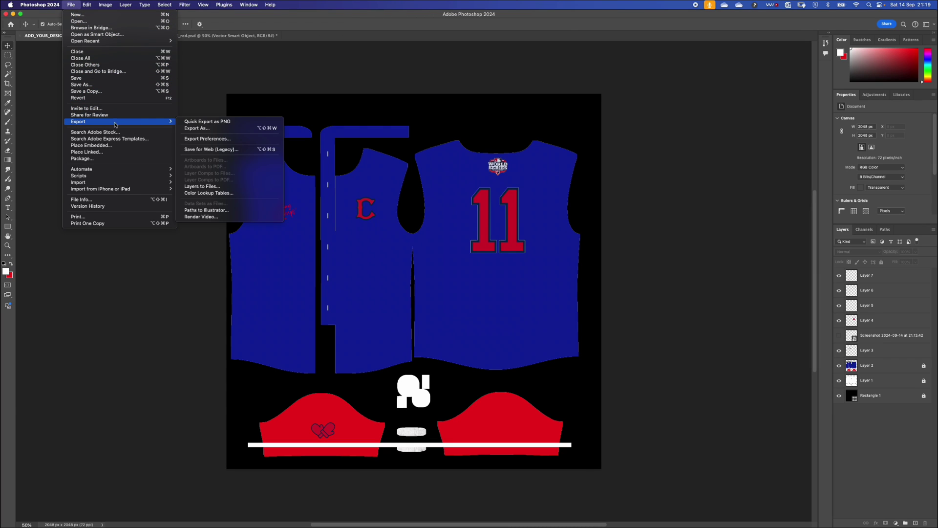
left_click(195, 122)
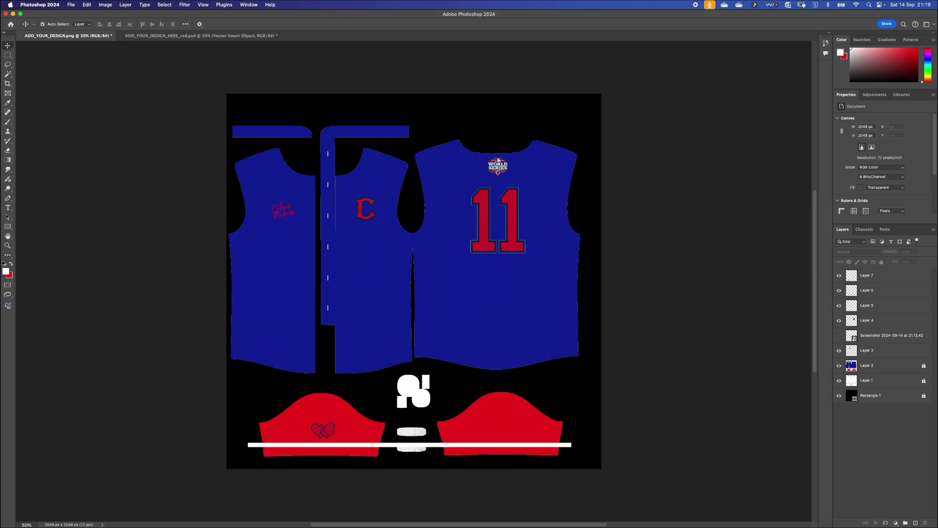
left_click(319, 130)
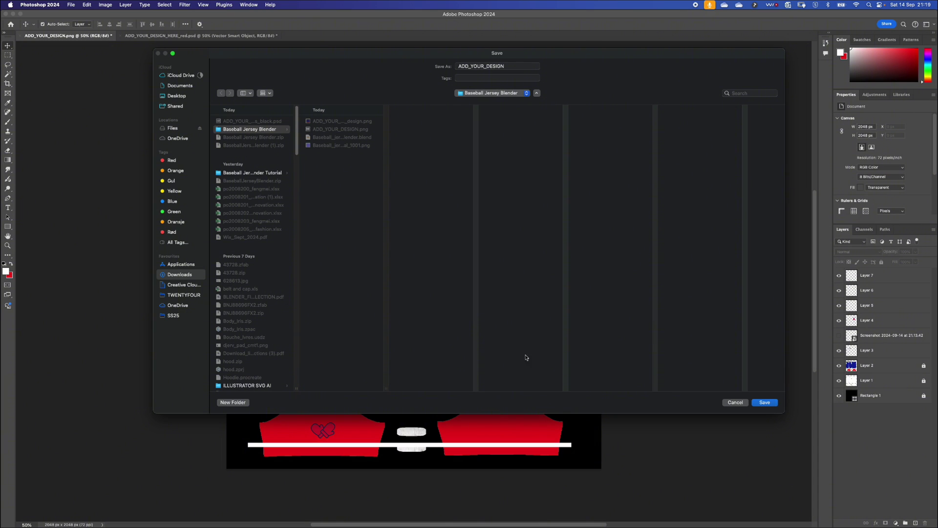
left_click(763, 403)
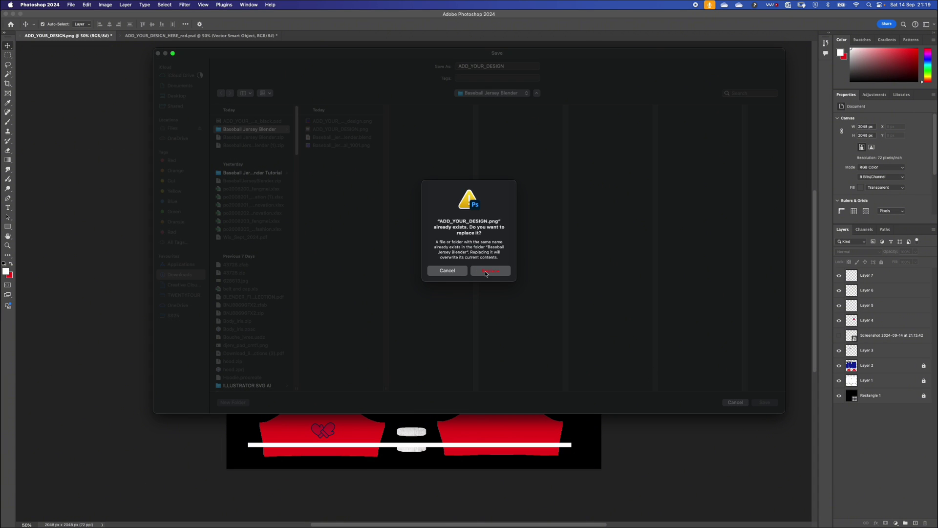
left_click(491, 270)
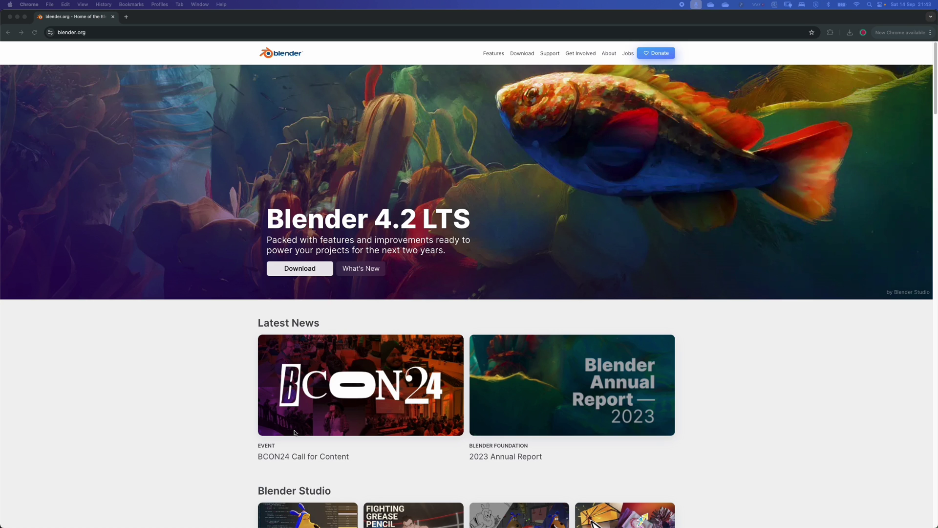
Step: Go to the Download page on blender.org
left_click(521, 55)
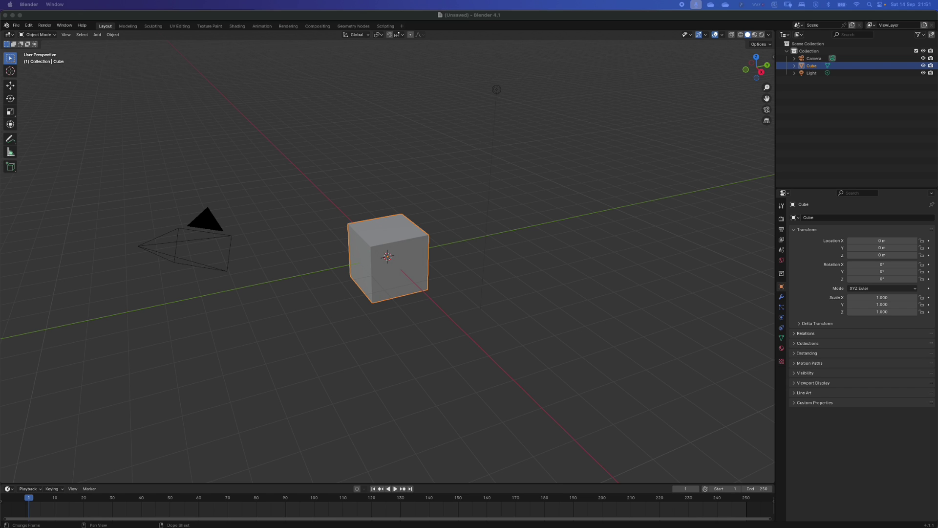
Step: Drag Baseball_jersey_blender.blend from the Baseball Jersey Blender folder into Blender, open it, and rewind the timeline
left_click(572, 509)
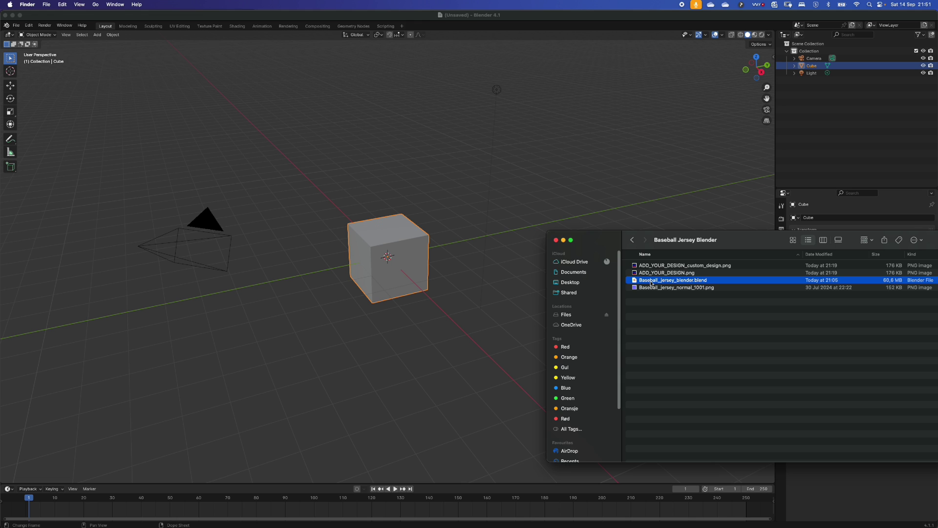
left_click_drag(651, 284, 469, 257)
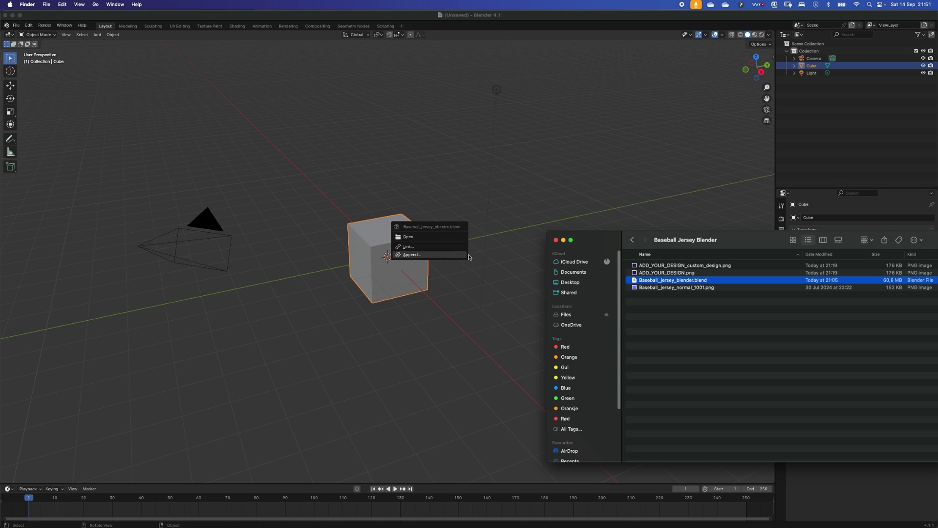
left_click(432, 238)
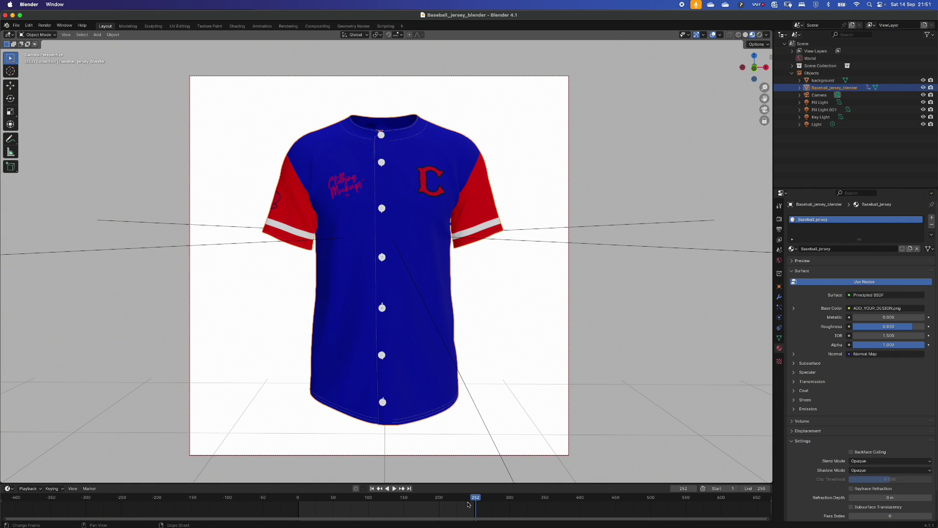
left_click_drag(474, 498, 223, 332)
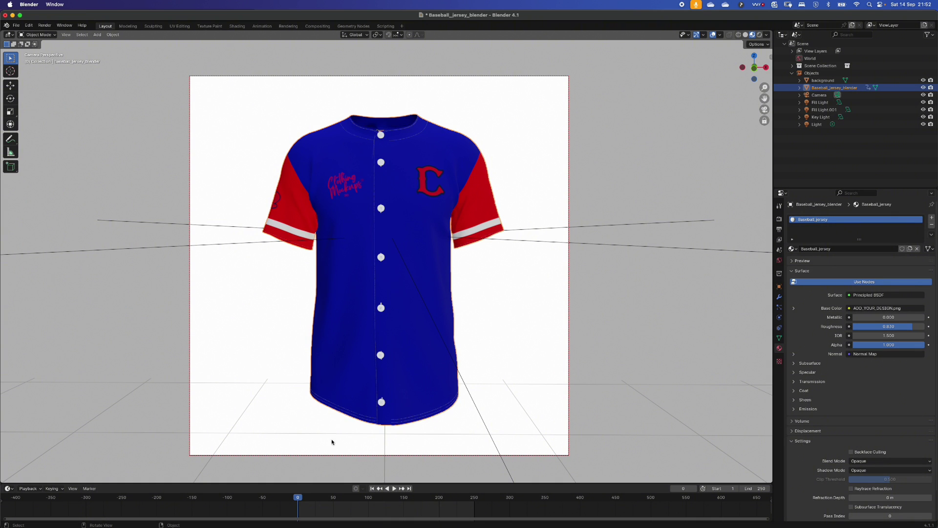
Step: Play the jersey turning animation, then stop and return to the first frame
key("space")
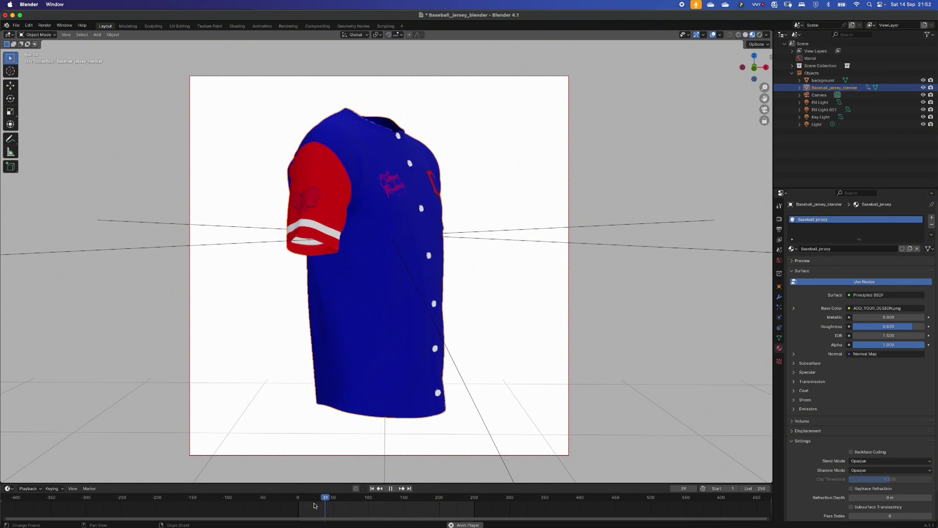
key("space")
key("shift+Left")
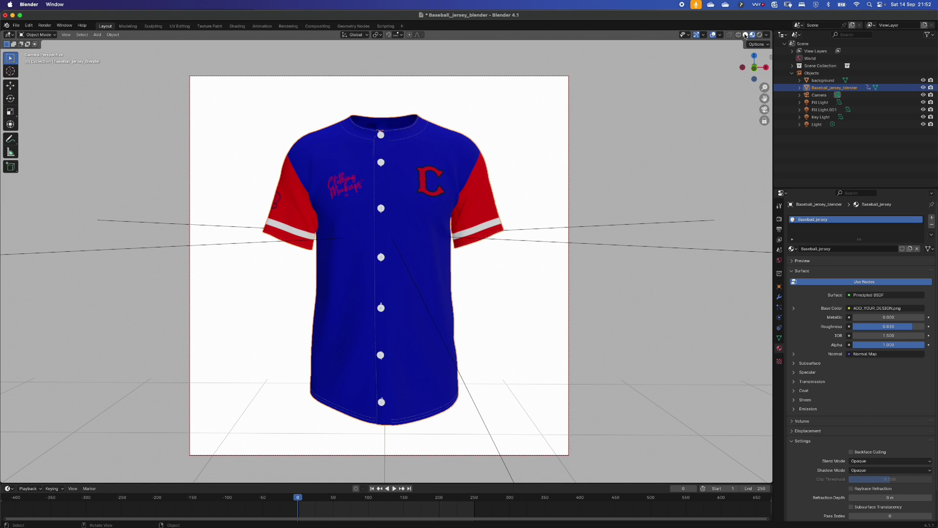
Step: Switch the viewport from Solid through Material Preview to Rendered shading, then play and scrub to frame 20
left_click(745, 36)
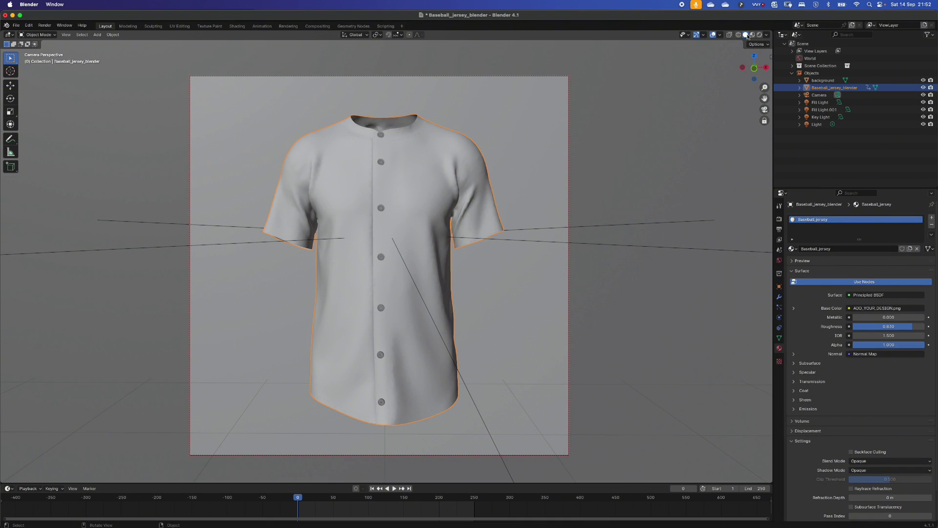
left_click(752, 36)
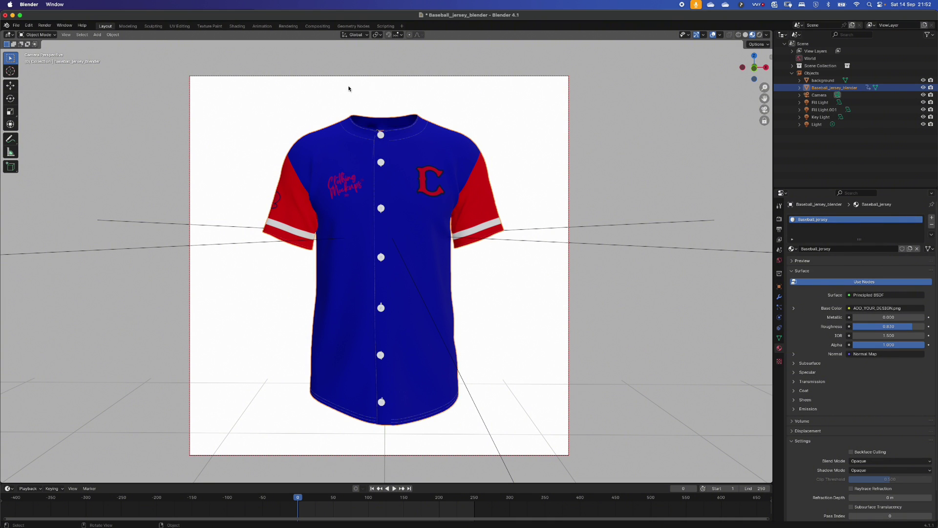
left_click(760, 34)
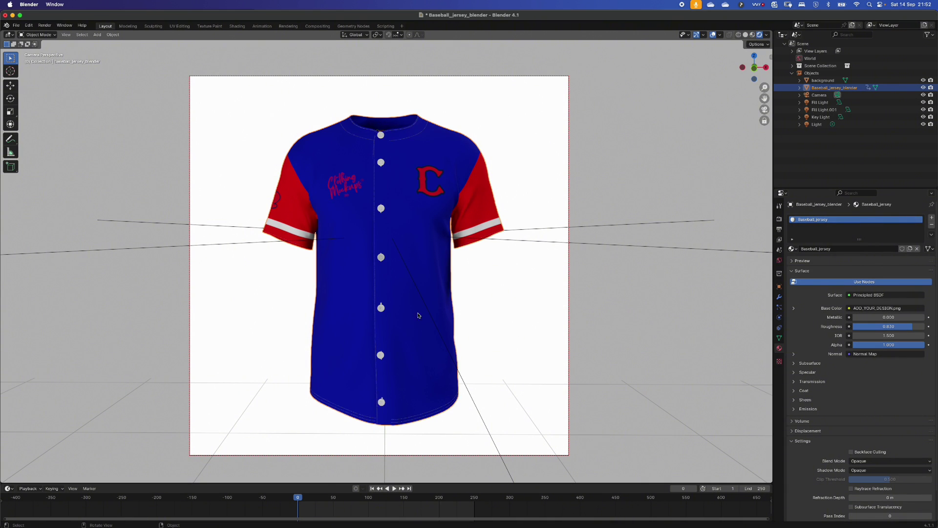
key("space")
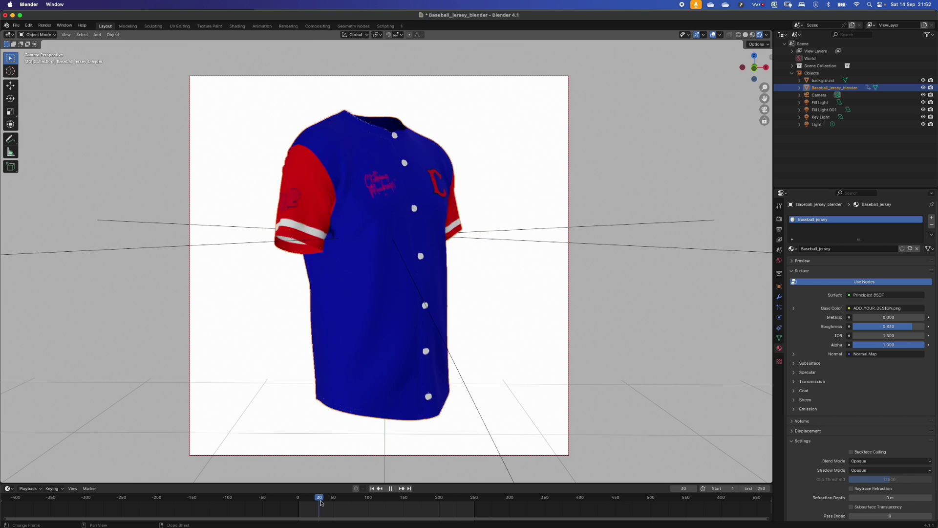
left_click_drag(346, 504, 307, 498)
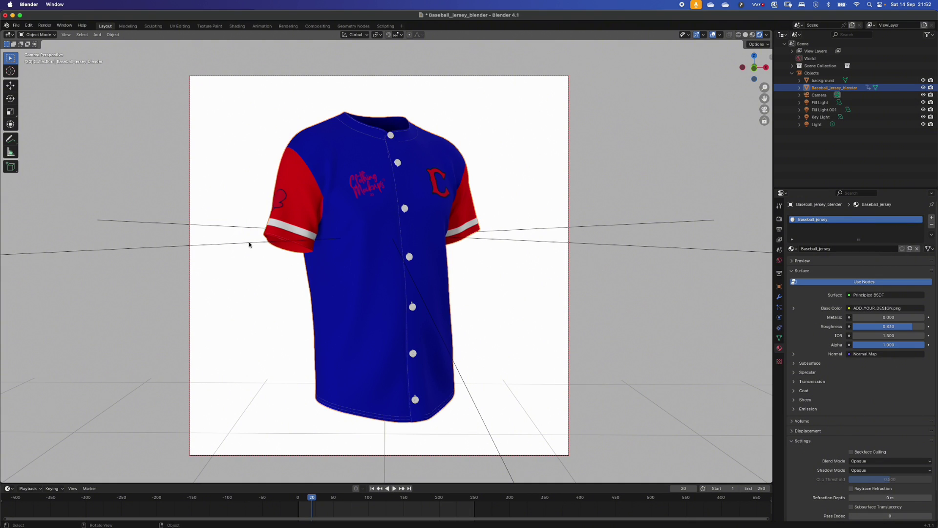
Step: Render a still image of the jersey at frame 20 and bring the render window into view
left_click(44, 26)
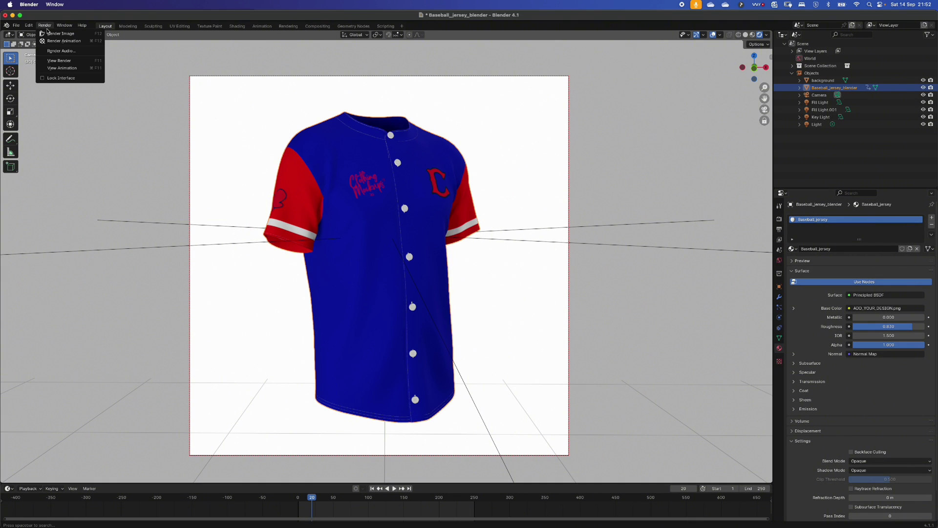
left_click(64, 34)
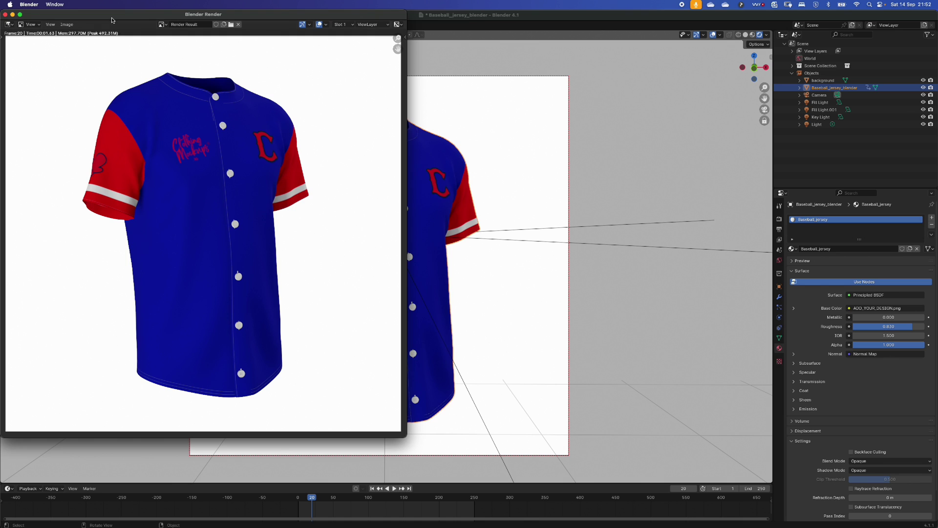
left_click_drag(111, 21, 185, 38)
Step: Save the rendered image to the Desktop under the name 'render'
left_click(141, 41)
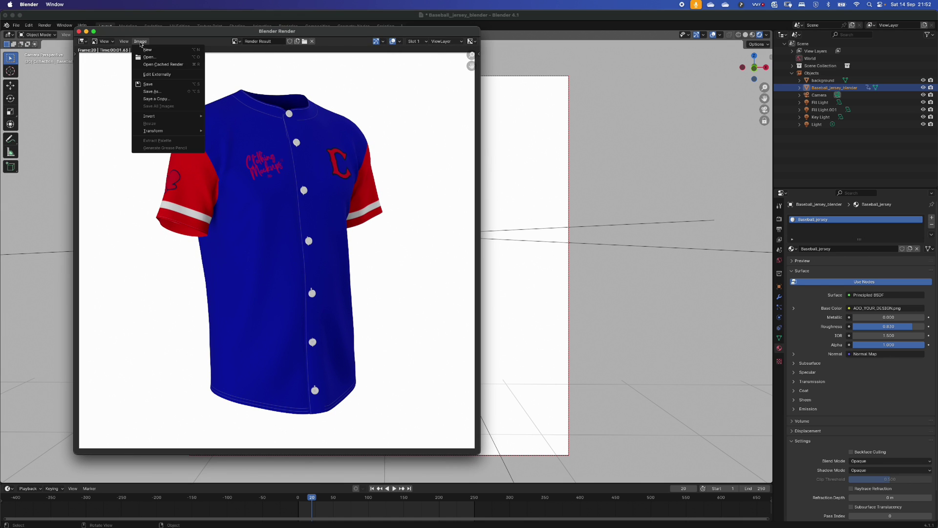
left_click(155, 92)
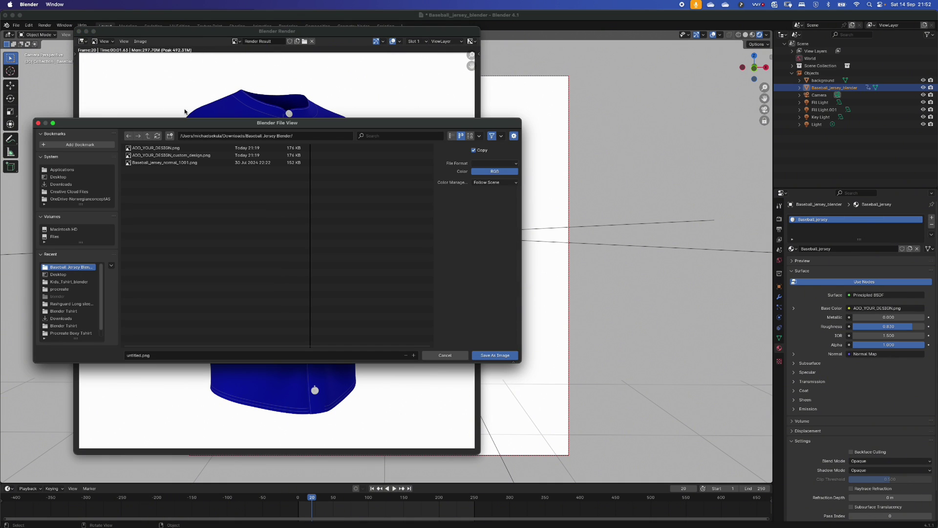
left_click(145, 355)
key("BackSpace")
key("BackSpace")
key("BackSpace")
key("BackSpace")
key("BackSpace")
key("BackSpace")
key("BackSpace")
key("BackSpace")
type("red")
key("BackSpace")
key("BackSpace")
type("ender")
left_click(78, 273)
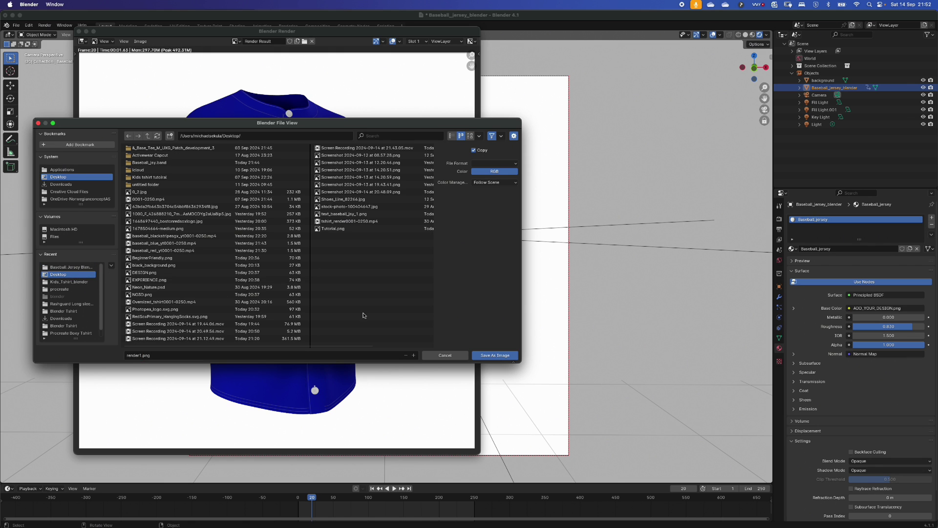
left_click(483, 356)
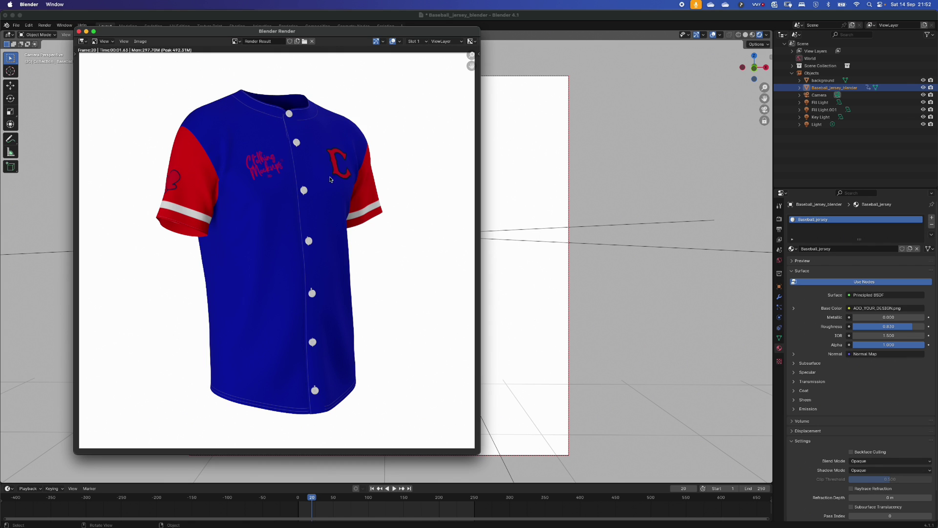
Step: Close the render window, rewind to frame 0, and set the animation output path to ani_1 on the Desktop
left_click(79, 32)
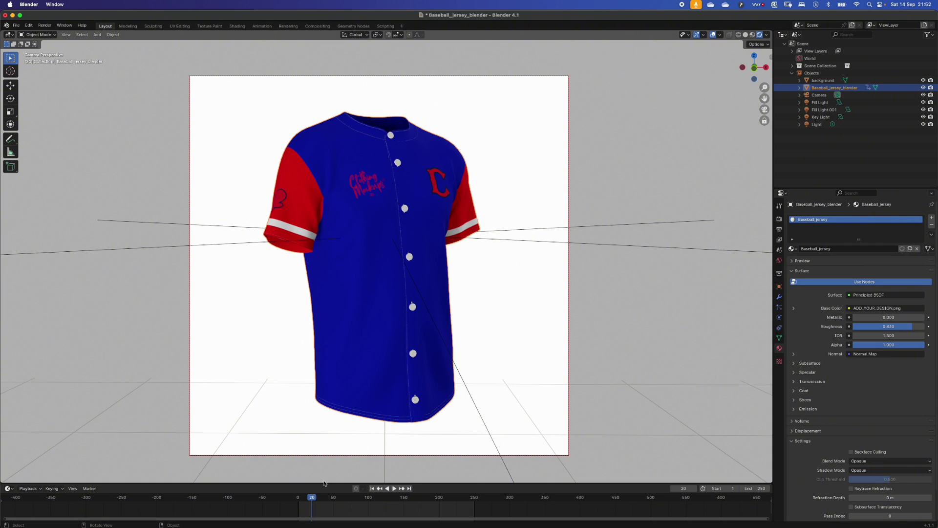
key("shift+Left")
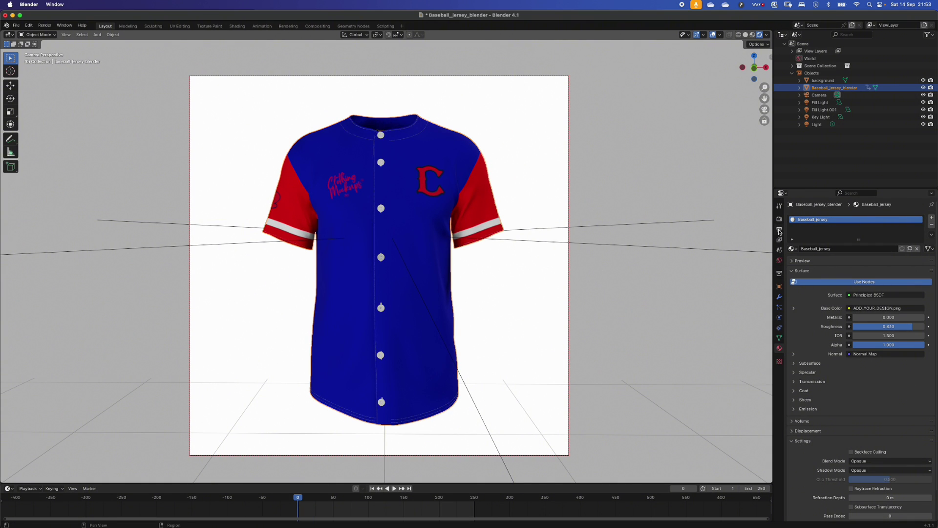
left_click(780, 230)
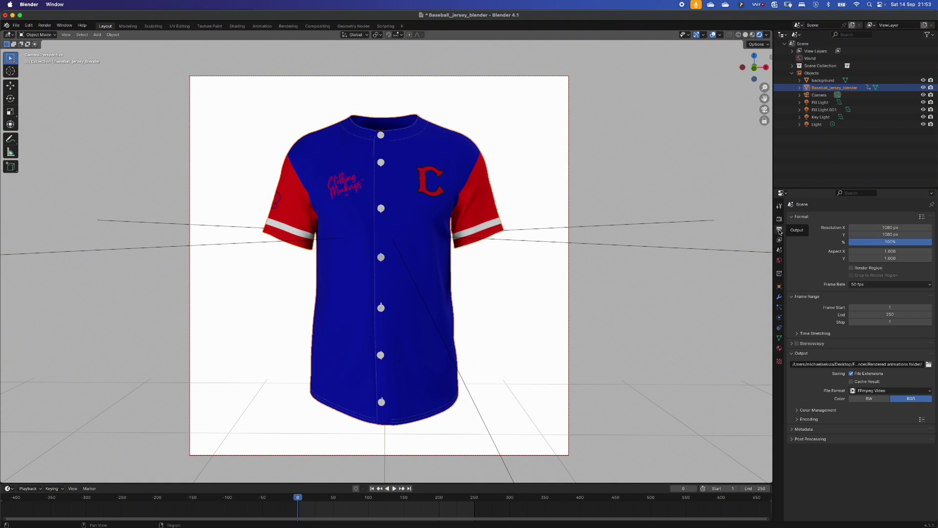
left_click(929, 364)
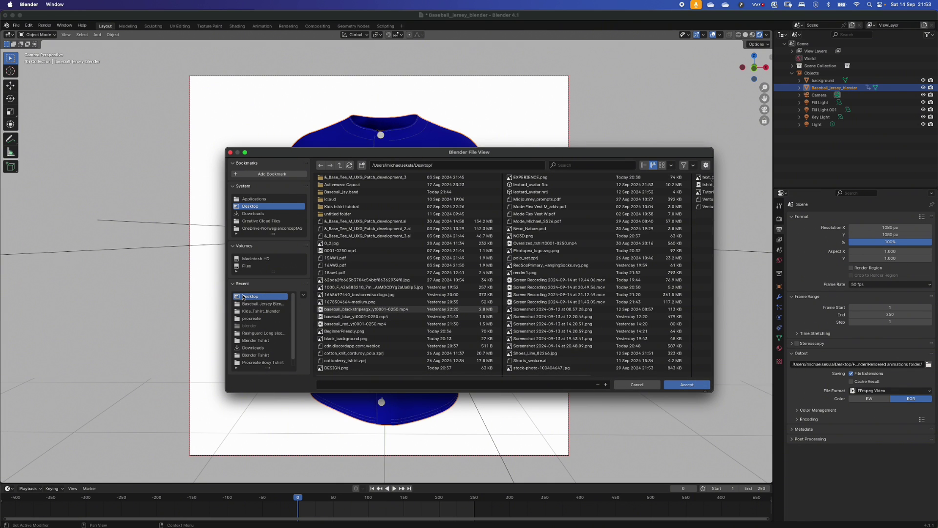
left_click(346, 386)
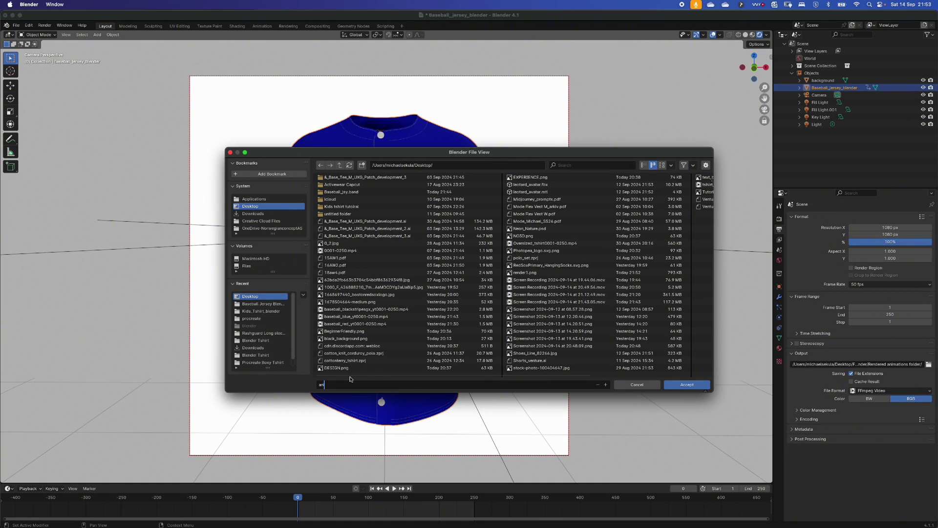
type("ani_1")
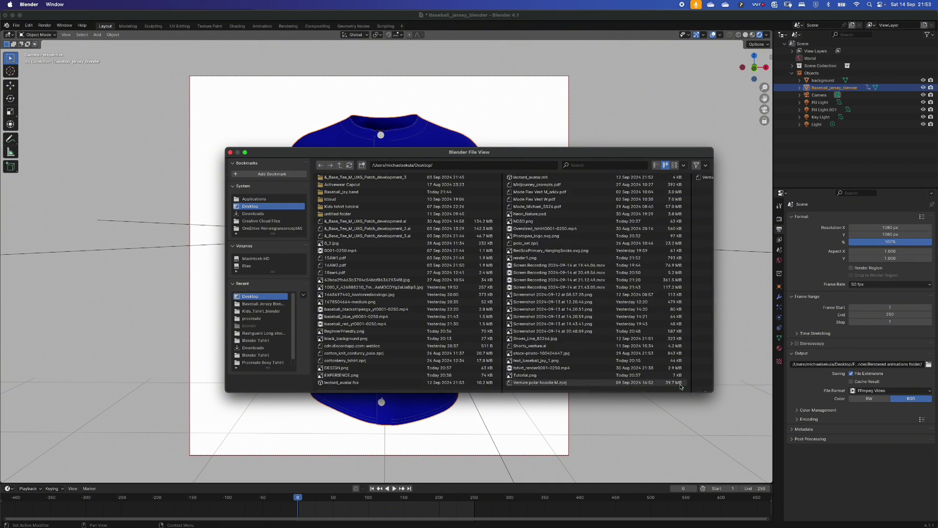
left_click(686, 385)
left_click(44, 25)
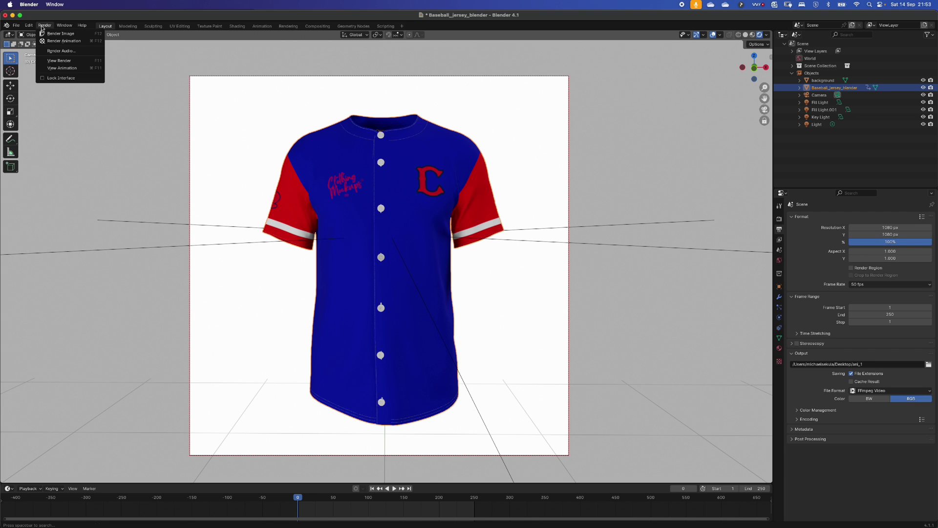
Step: Render the jersey turning animation to the ani_1 output with Render Animation
left_click(61, 42)
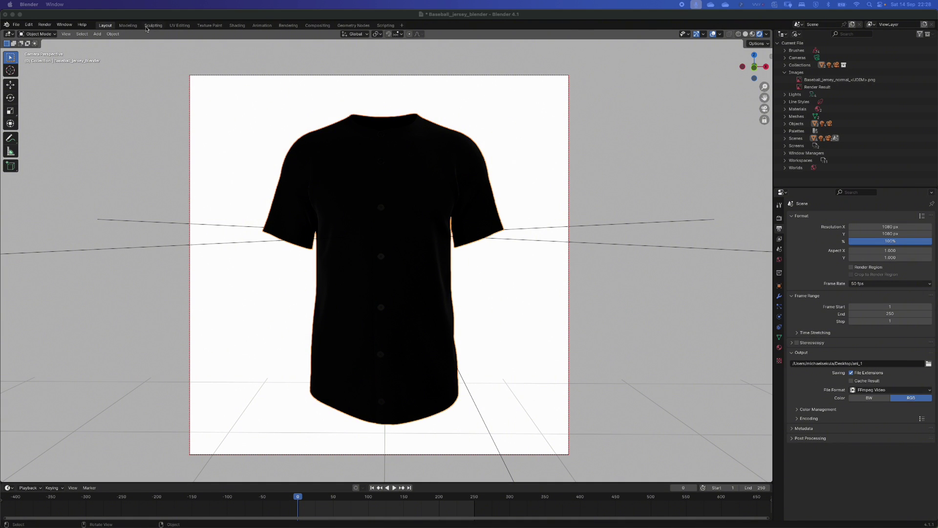
Step: In the Shading workspace, load ADD_YOUR_DESIGN.png into the jersey's Image Texture node
left_click(237, 25)
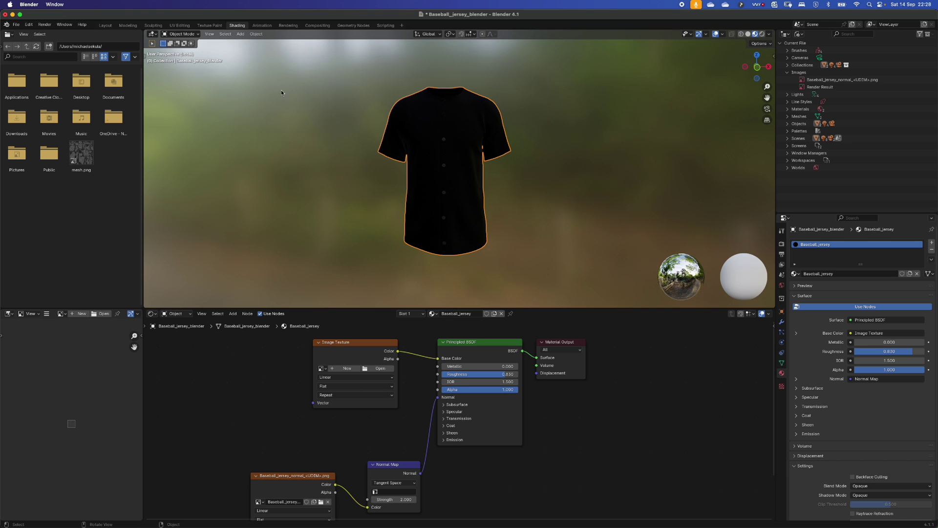
left_click(381, 370)
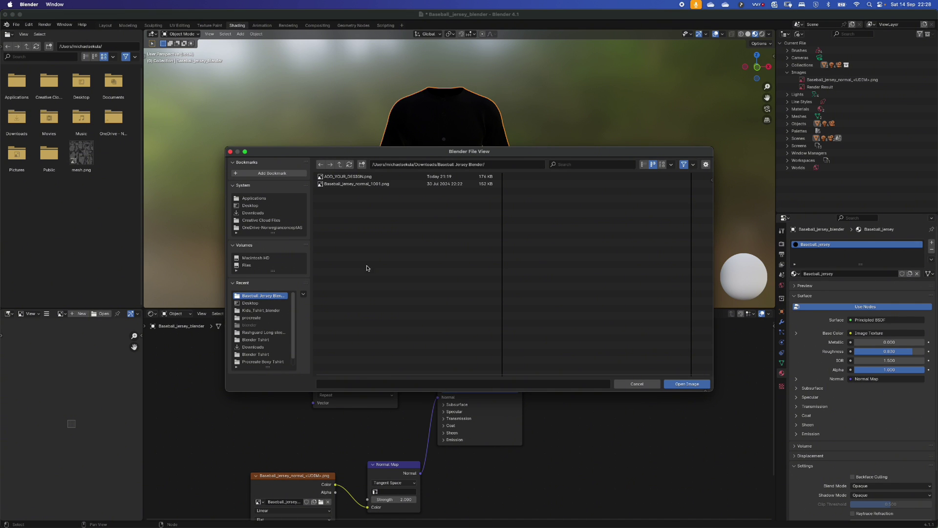
left_click(351, 177)
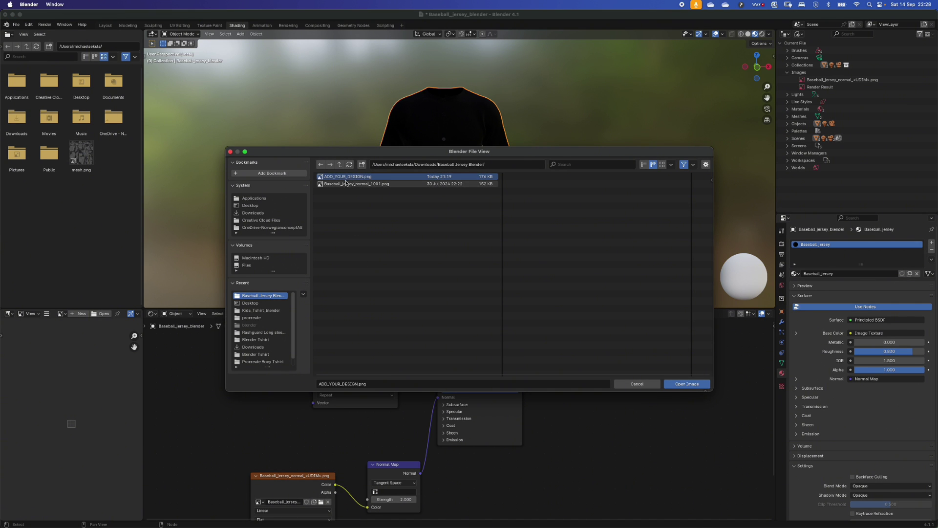
left_click(680, 386)
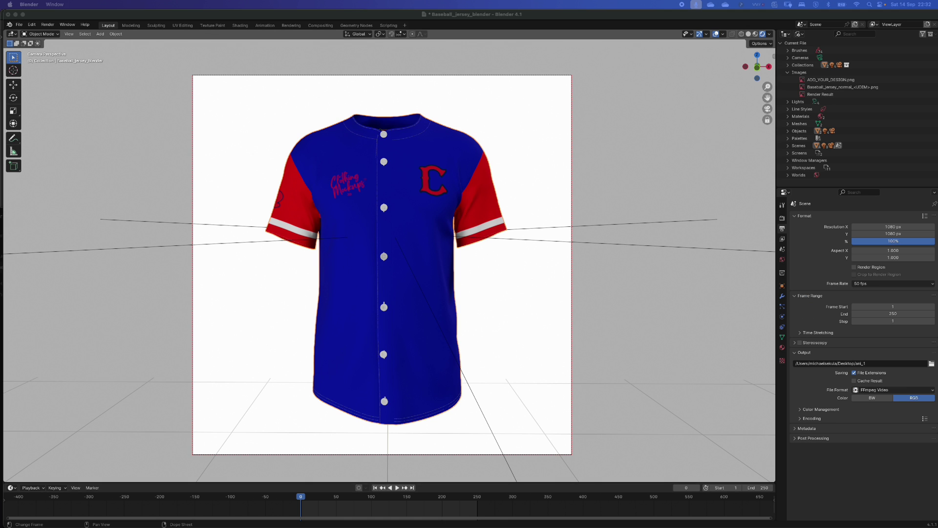
Step: Select the background plane and change its material Base Color to blue
left_click(523, 299)
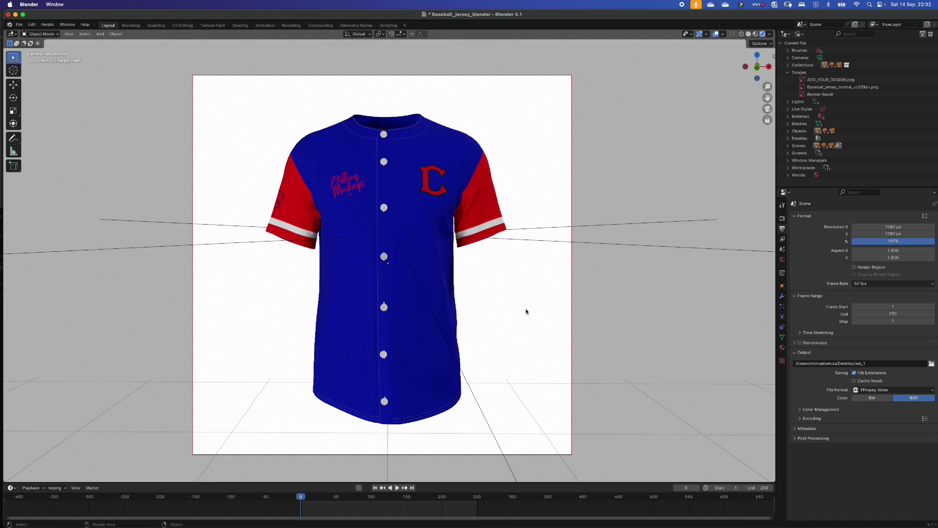
left_click(782, 350)
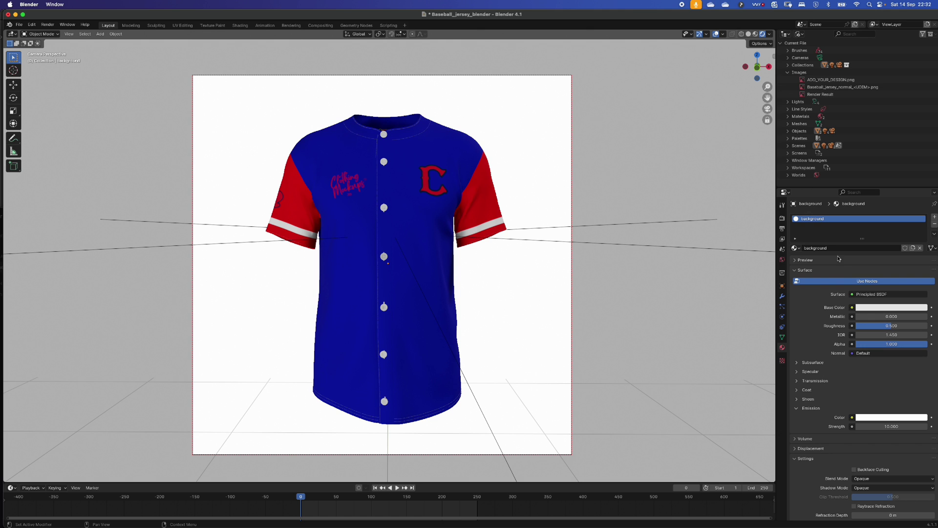
left_click(862, 309)
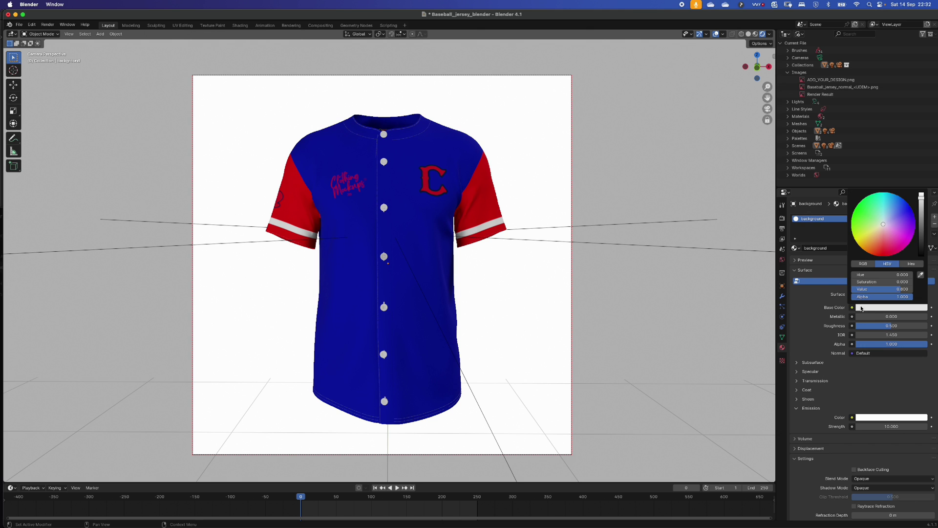
mouse_move(875, 239)
left_mouse_down()
mouse_move(886, 256)
mouse_move(907, 202)
left_mouse_up()
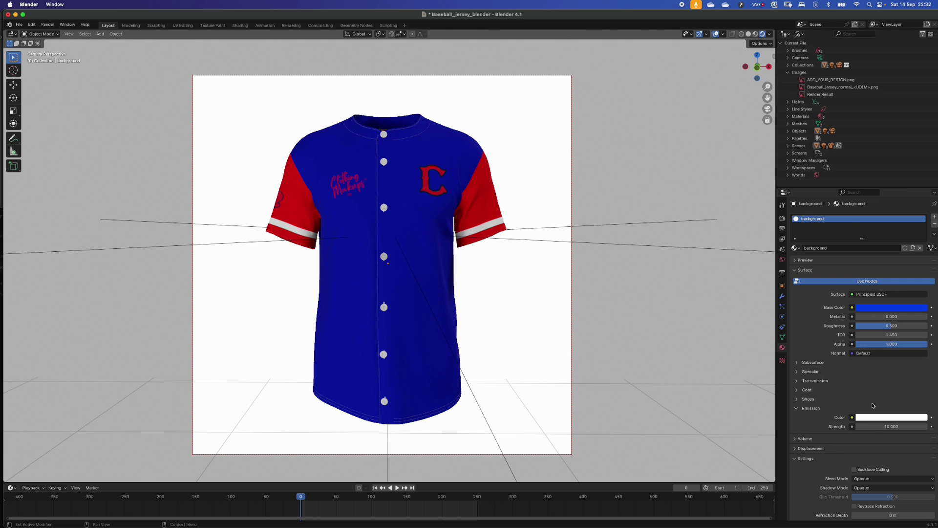
Step: Set the background material's Emission Strength to 0
left_click(884, 428)
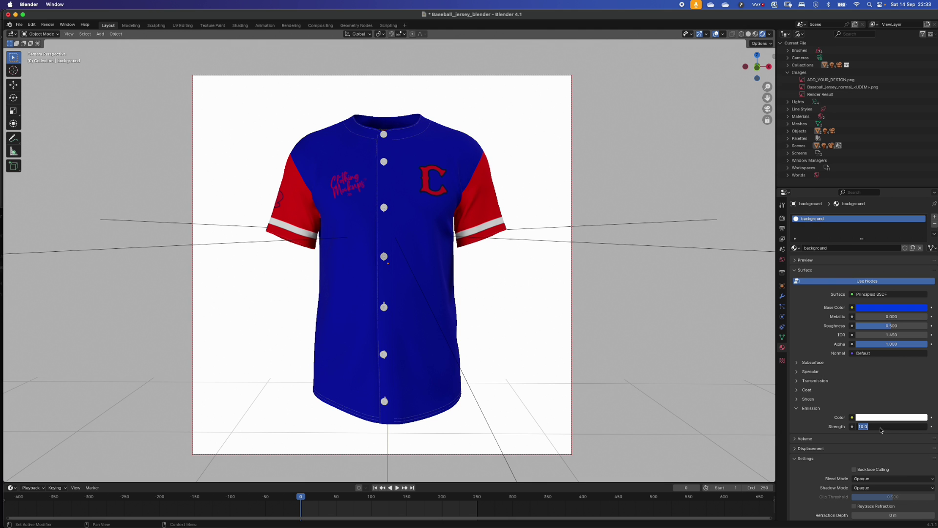
type("0")
key("Return")
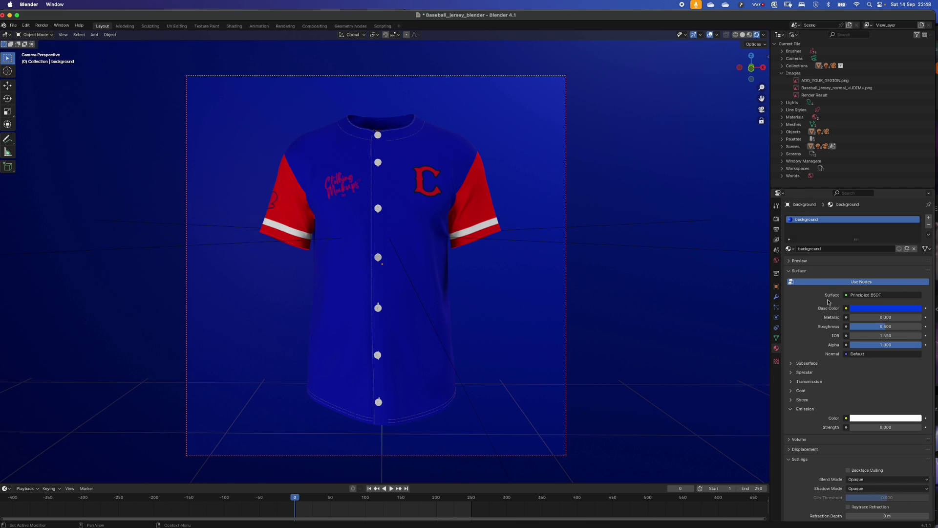
Step: Load blue_lightning.png as an Image Texture on the background plane's Base Color
left_click(846, 308)
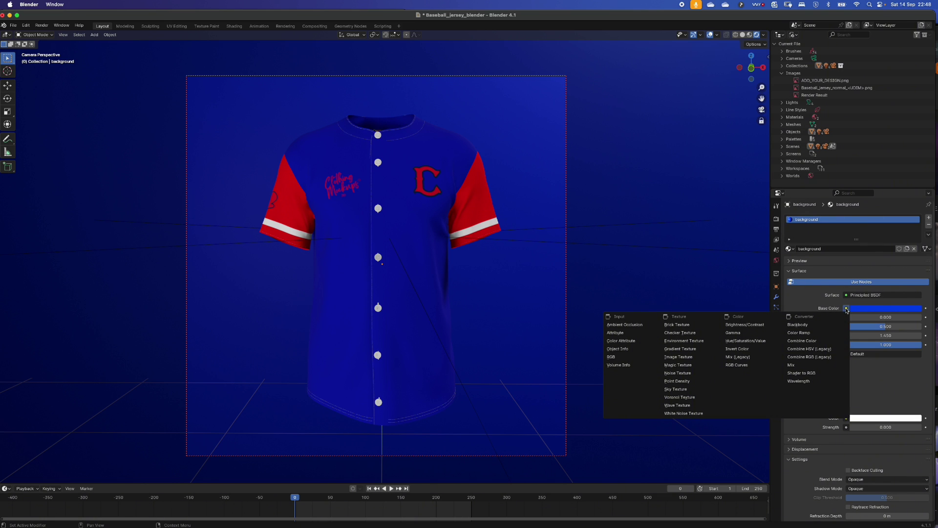
left_click(679, 357)
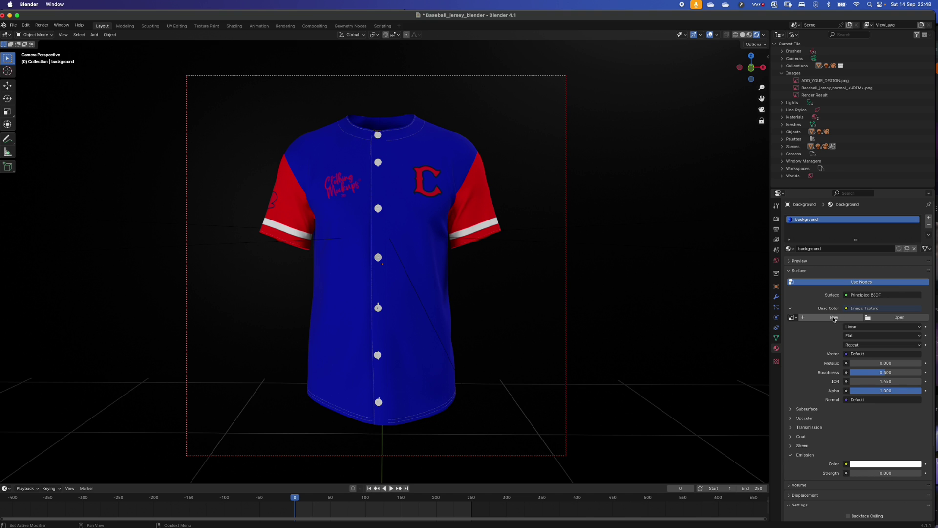
left_click(873, 317)
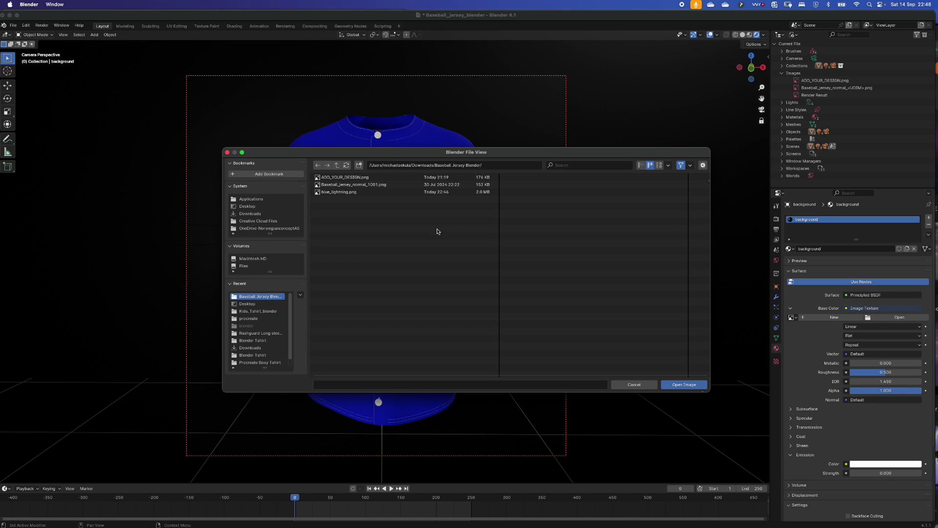
left_click(337, 192)
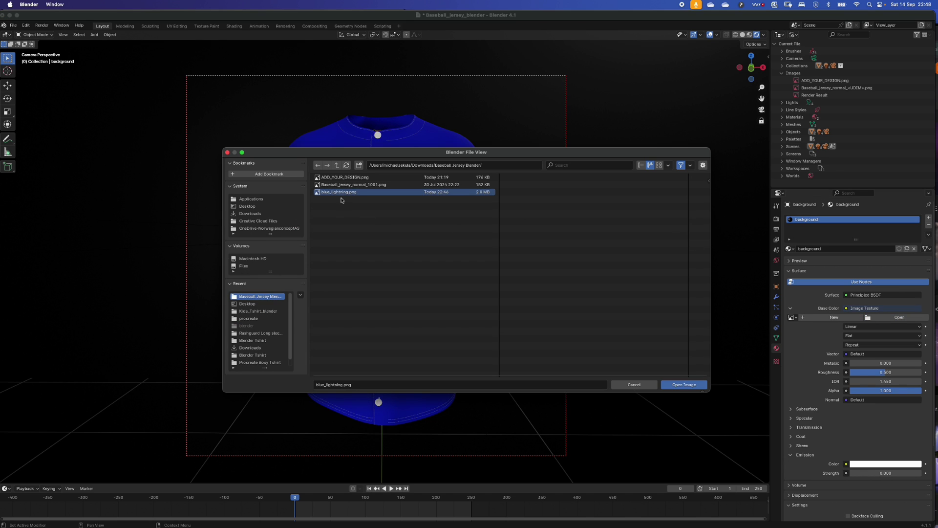
left_click(683, 386)
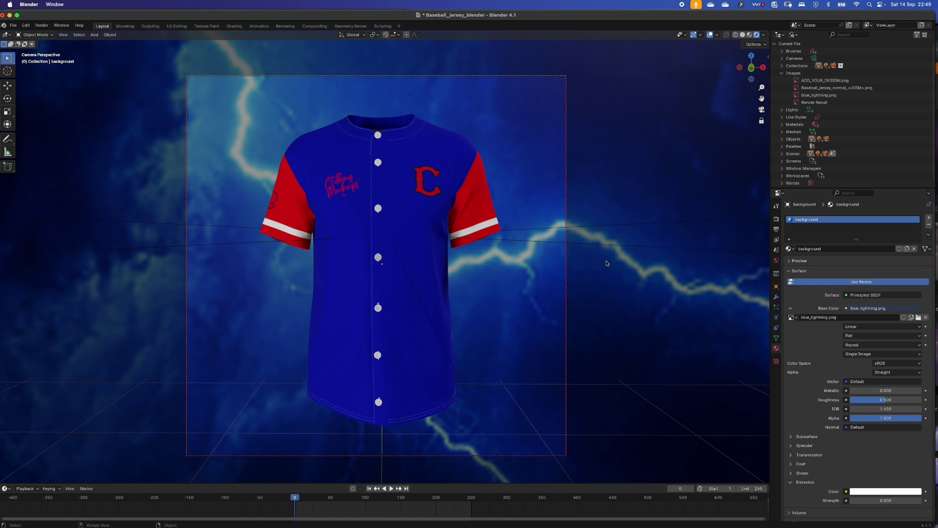
Step: Scale the lightning background plane up with S to fill more of the camera frame
key("s")
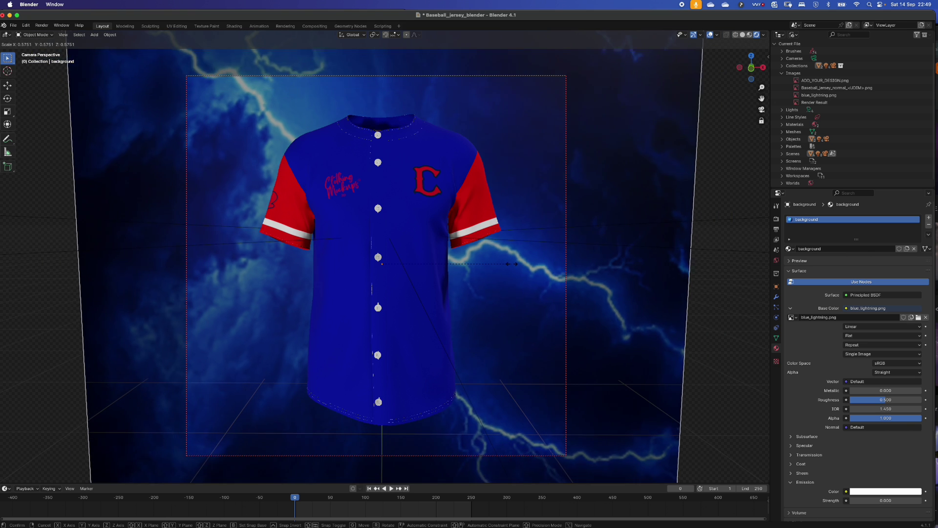
left_click(488, 267)
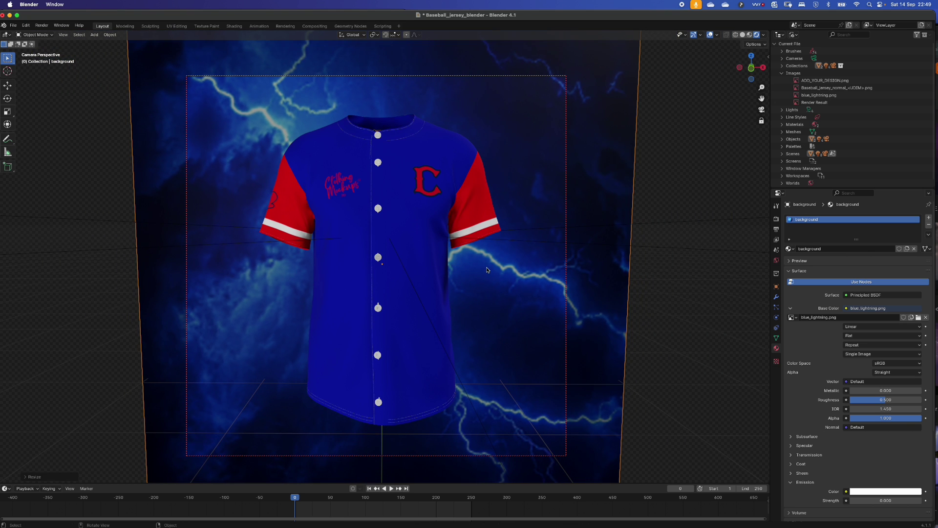